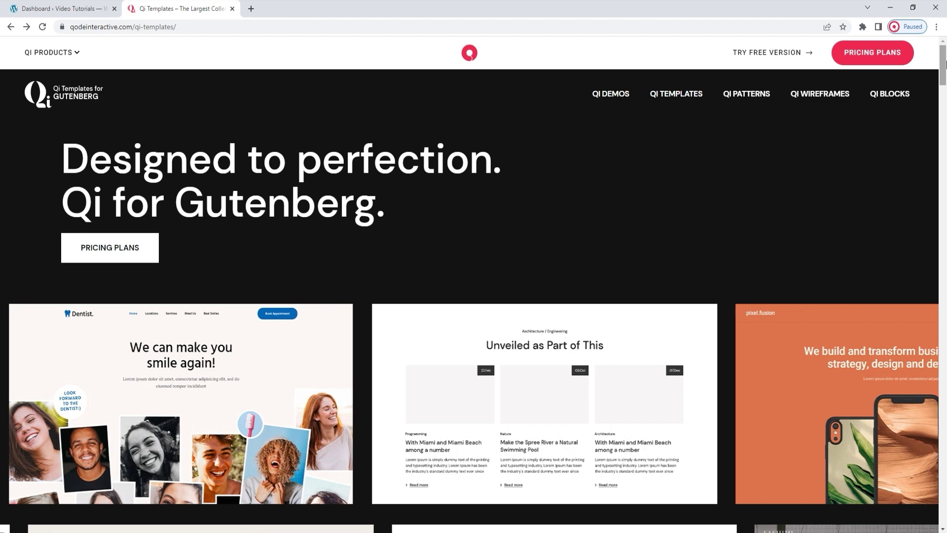
# Scroll past the featured layouts on the Qi Templates home page and open the QI DEMOS listing
pyautogui.scroll(-3, 945, 64)
pyautogui.moveTo(944, 74); pyautogui.dragTo(945, 54)
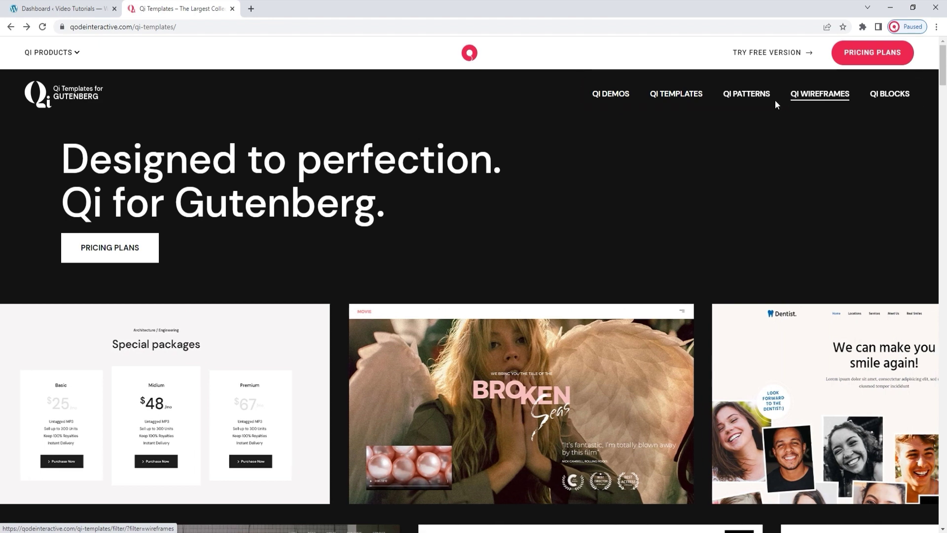
pyautogui.click(620, 99)
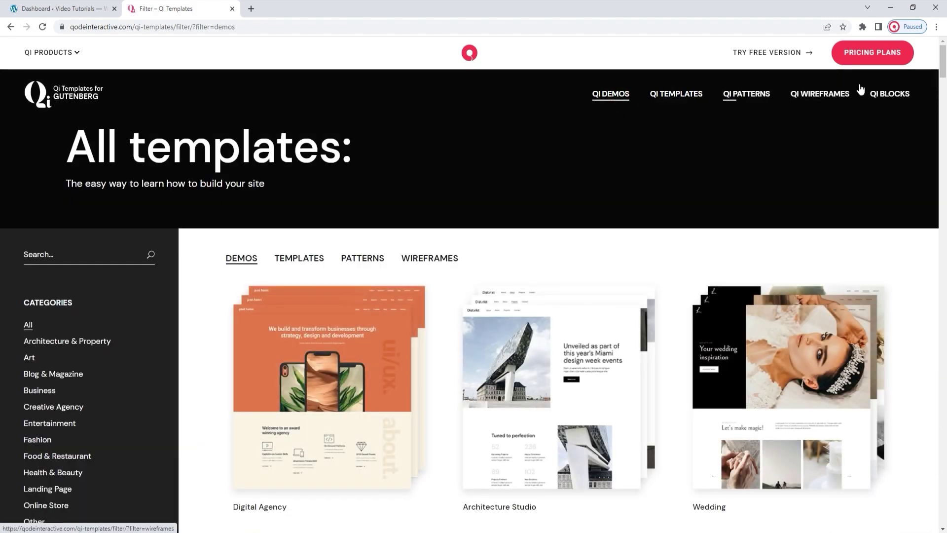
pyautogui.moveTo(939, 73); pyautogui.dragTo(944, 82)
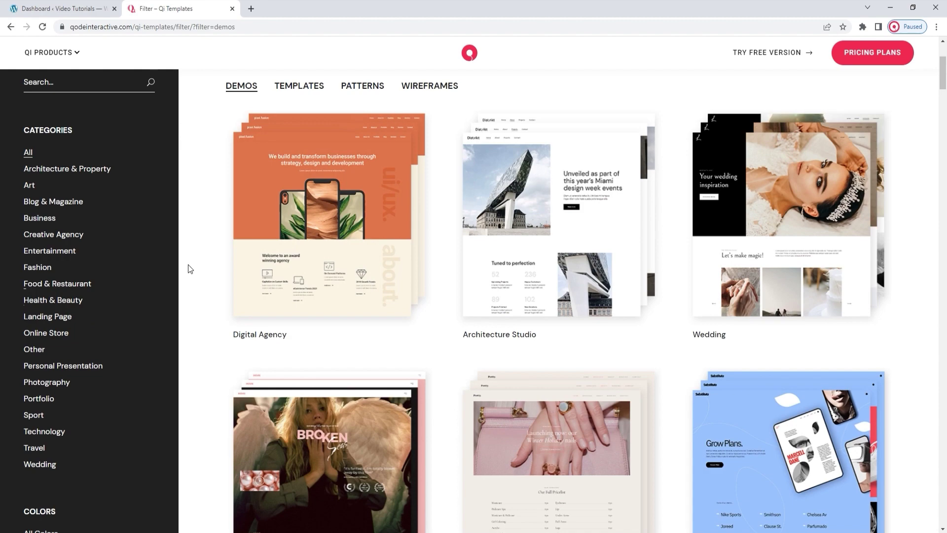
pyautogui.scroll(-7, 88, 353)
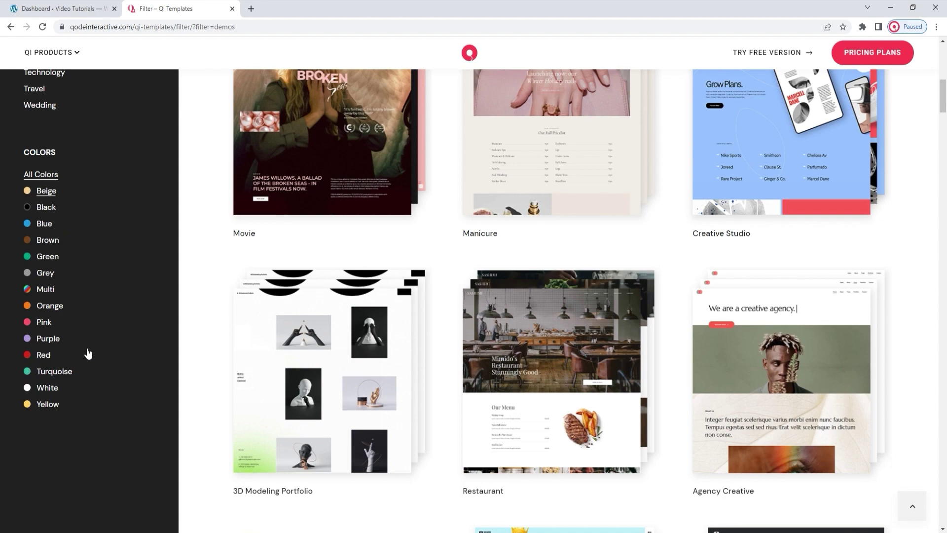
pyautogui.scroll(10, 87, 353)
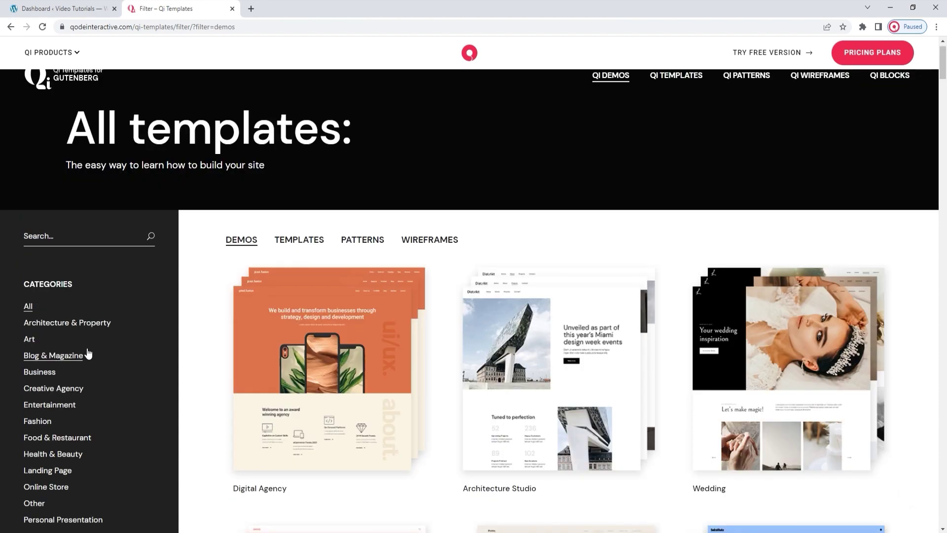
pyautogui.scroll(-1, 225, 276)
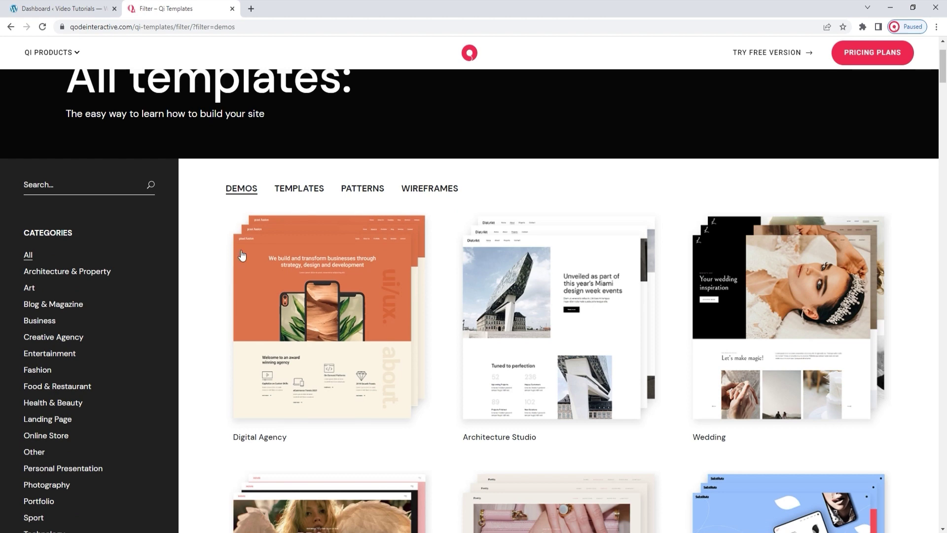
pyautogui.scroll(-1, 300, 193)
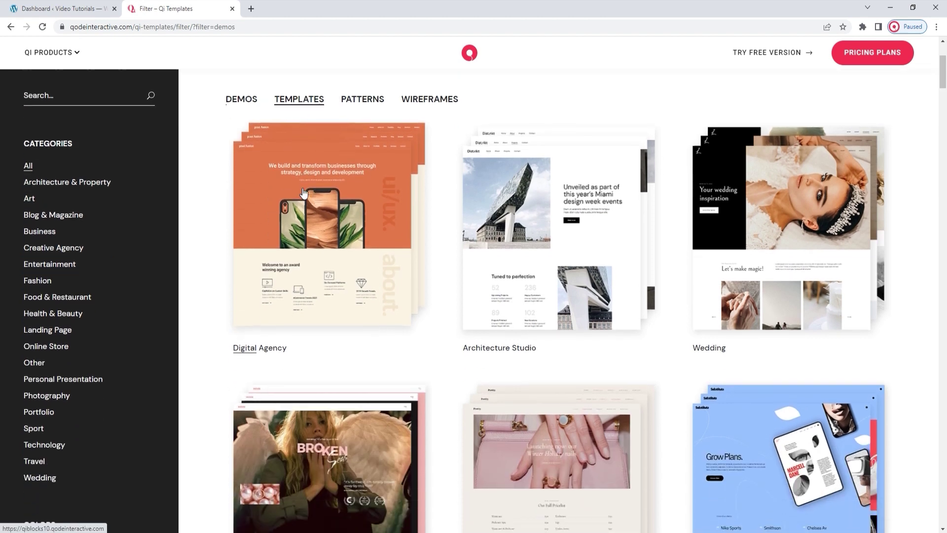
pyautogui.click(298, 105)
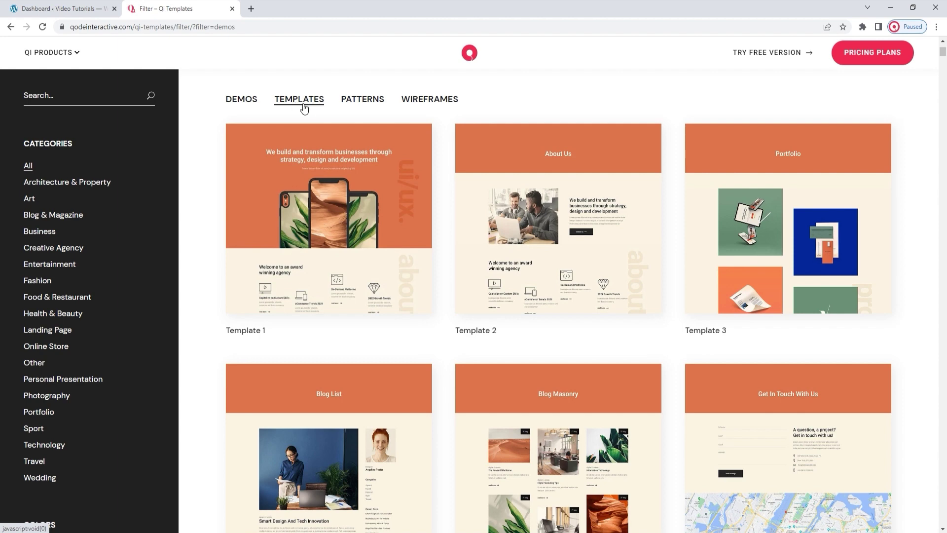
# Switch the Qi Templates filter page to PATTERNS to list Pattern 1 through Pattern 5
pyautogui.click(350, 103)
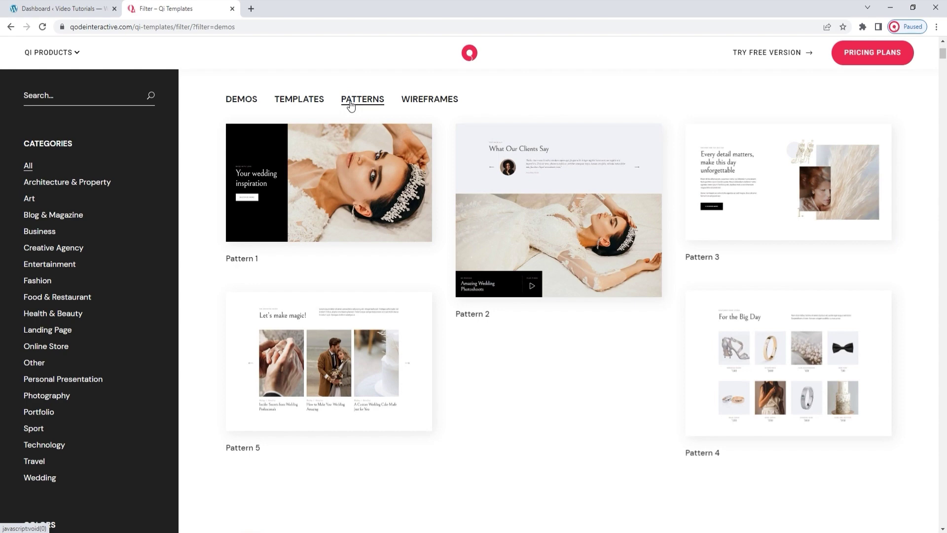
# Browse the WIREFRAMES layouts, then open the Pricing Plans page showing $49 and $79 plans
pyautogui.click(418, 99)
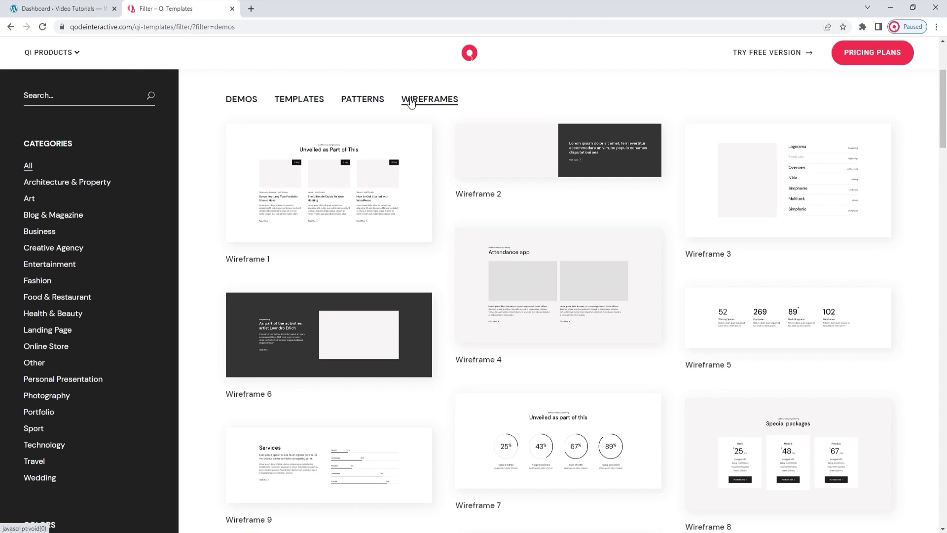
pyautogui.scroll(3, 589, 113)
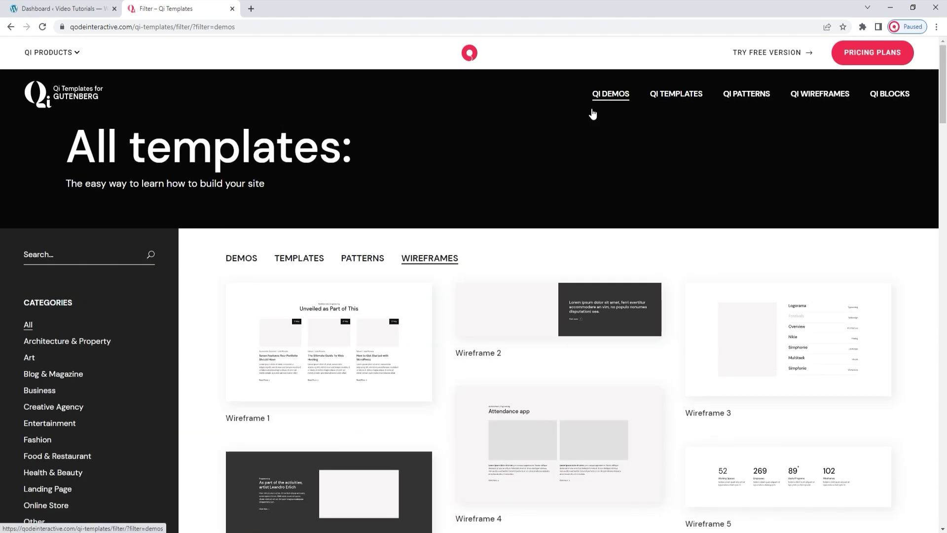
pyautogui.click(872, 52)
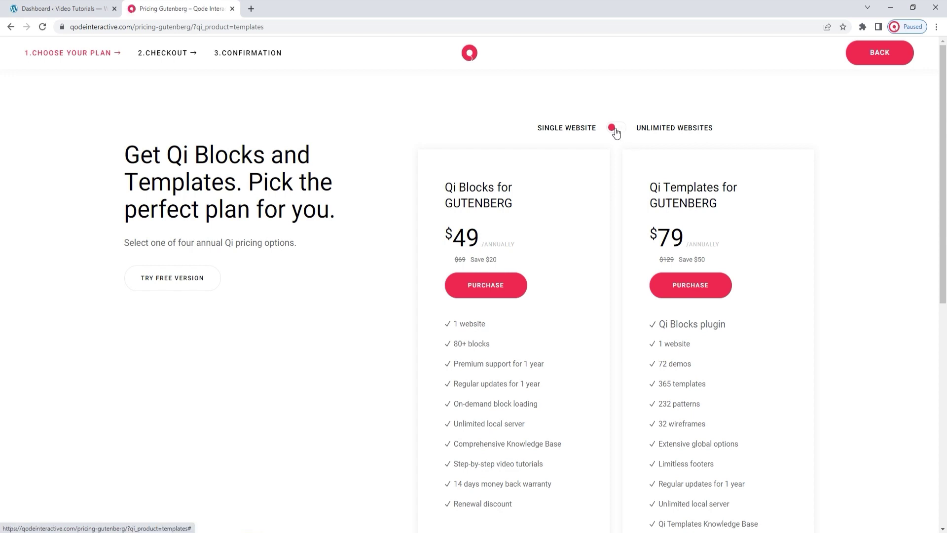
# Switch pricing to Unlimited Websites ($99 and $139), then return to the WordPress Dashboard tab
pyautogui.moveTo(943, 141); pyautogui.dragTo(943, 187)
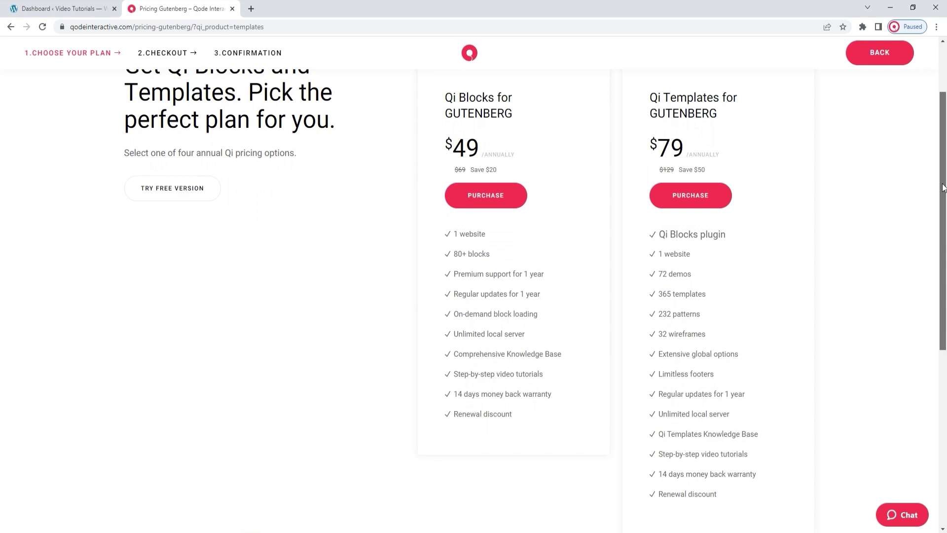
pyautogui.scroll(1, 943, 188)
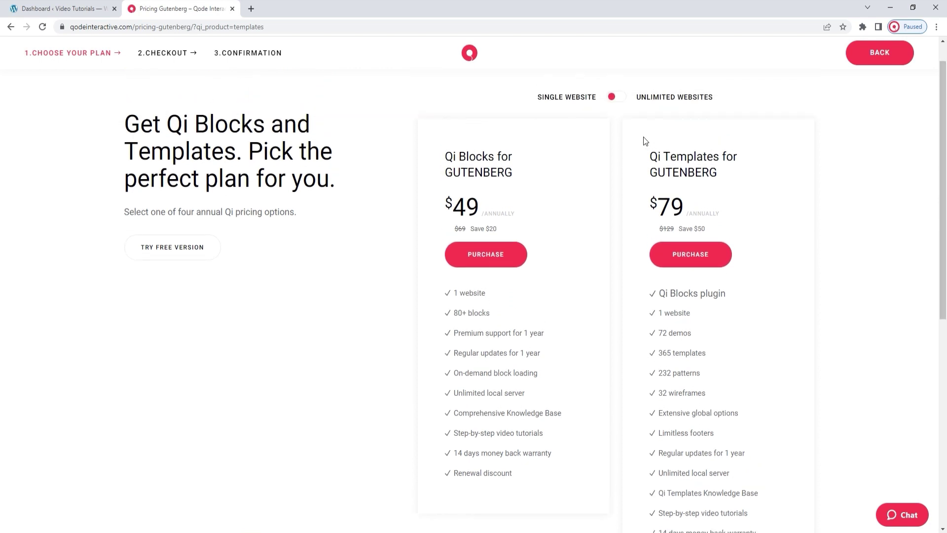
pyautogui.click(617, 97)
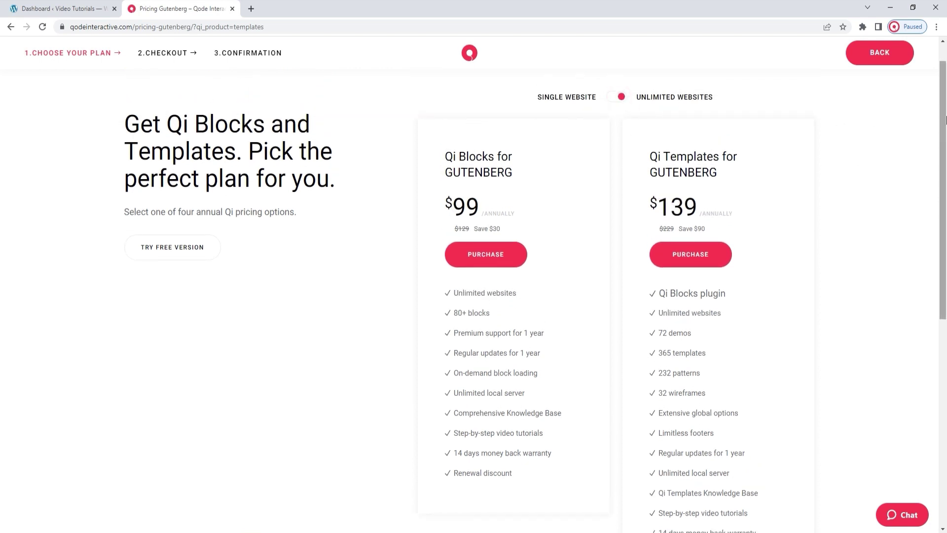
pyautogui.moveTo(945, 120); pyautogui.dragTo(945, 92)
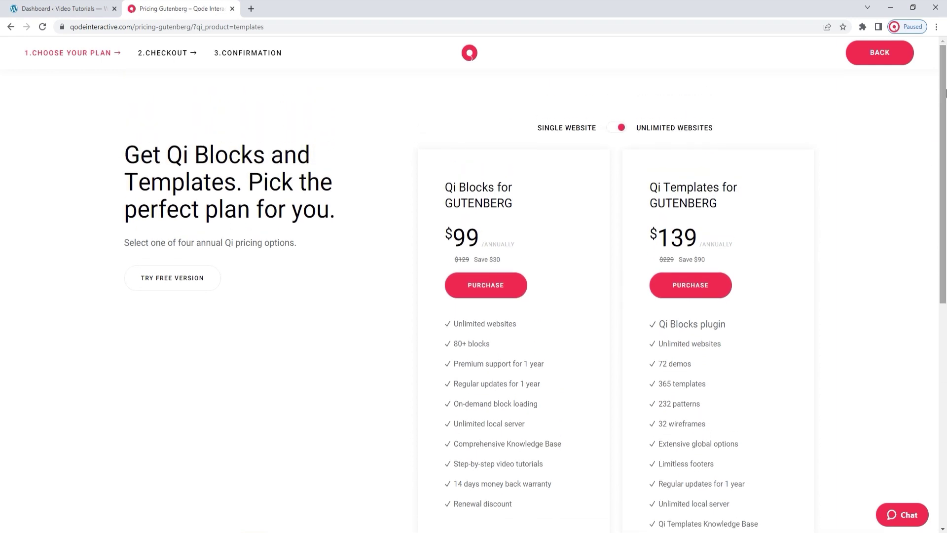
pyautogui.click(77, 11)
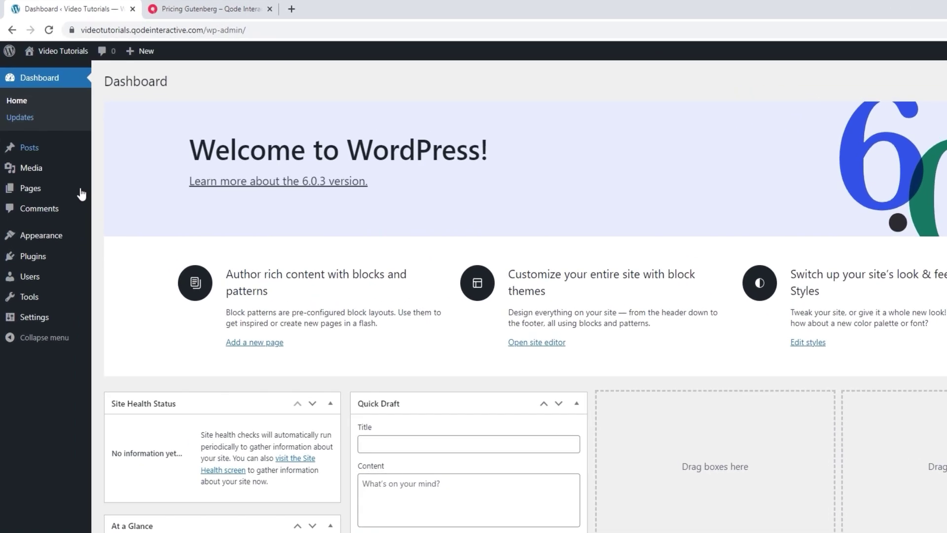
# Visit Appearance > Themes, then go to the Installed Plugins list
pyautogui.moveTo(47, 203)
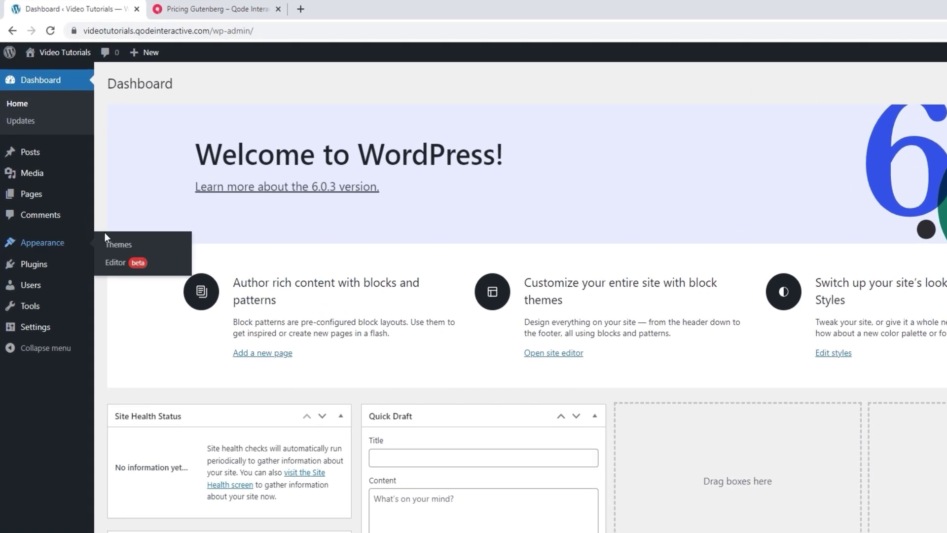
pyautogui.click(99, 208)
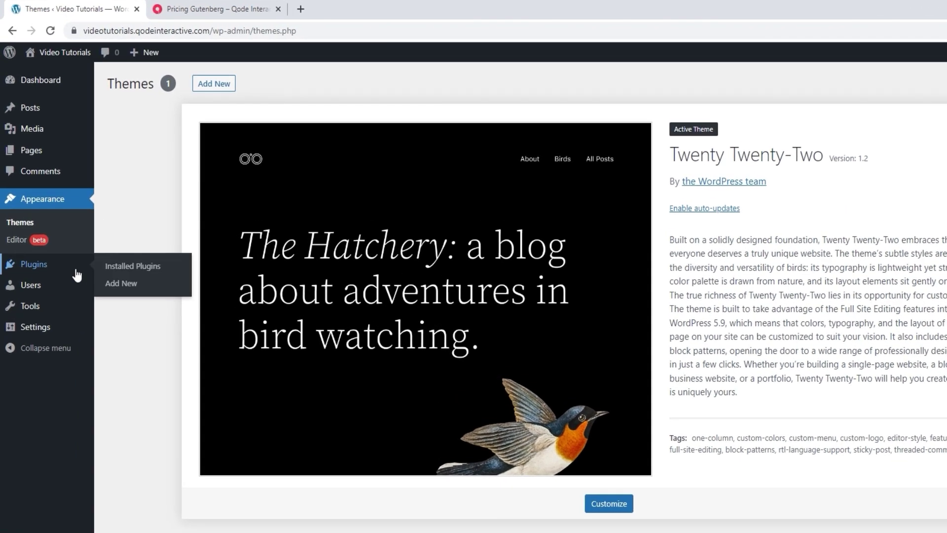
pyautogui.click(63, 223)
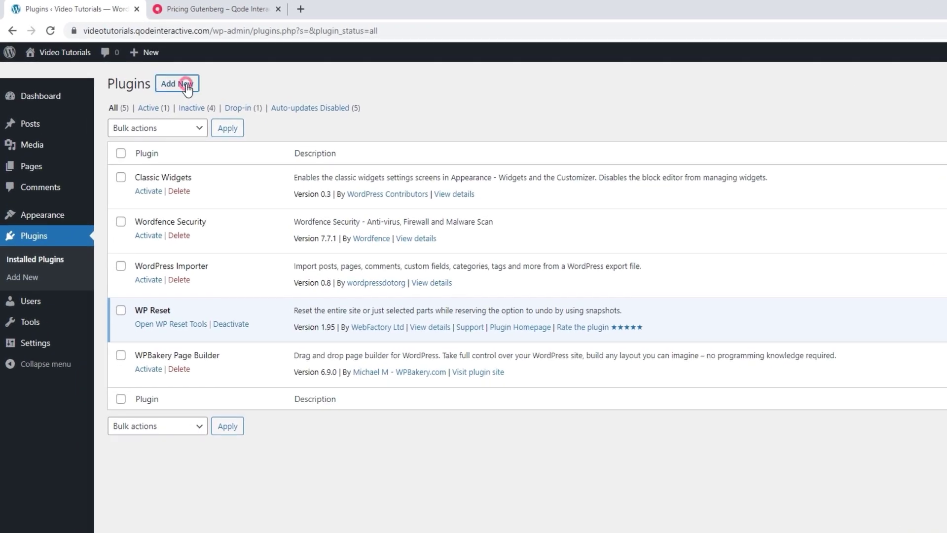
# Search the plugin directory for 'qi blocks', then install and activate Qi Blocks
pyautogui.click(148, 71)
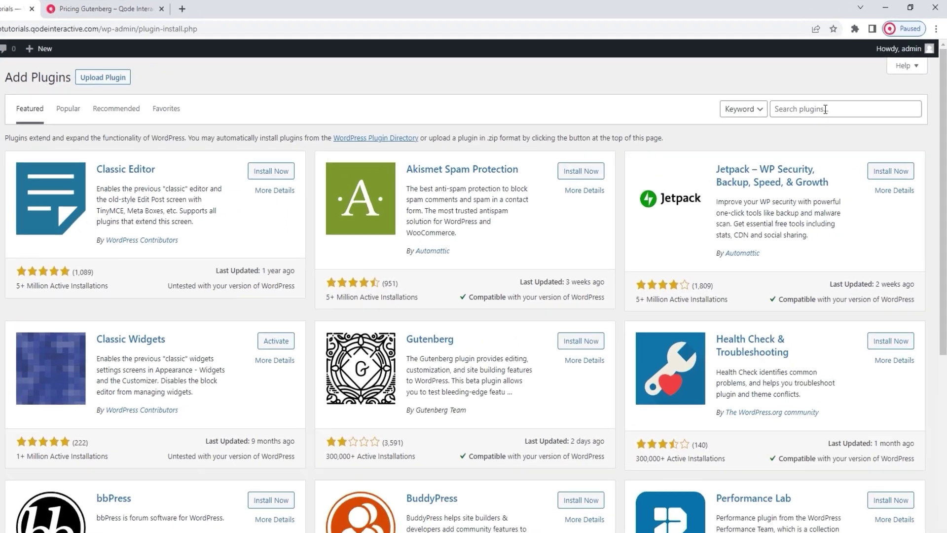
pyautogui.click(842, 100)
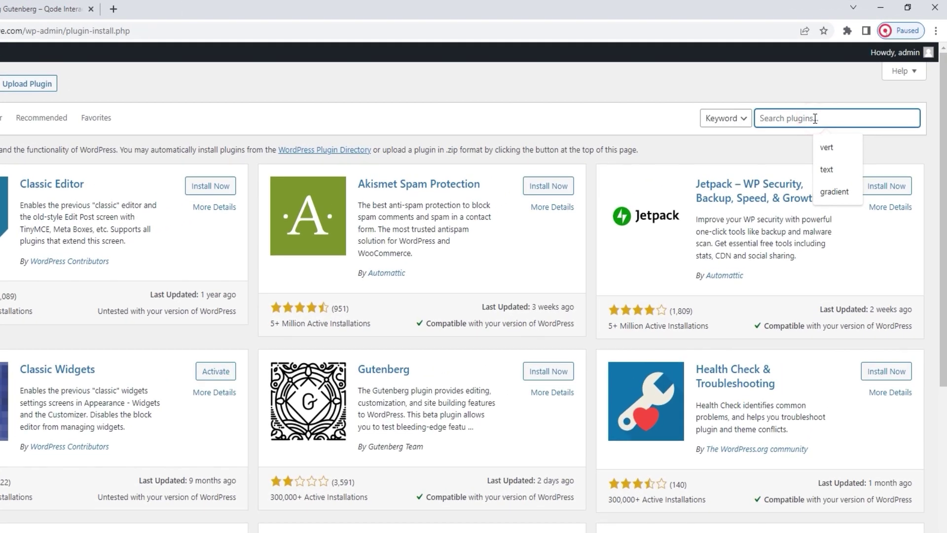
pyautogui.write('qi bl')
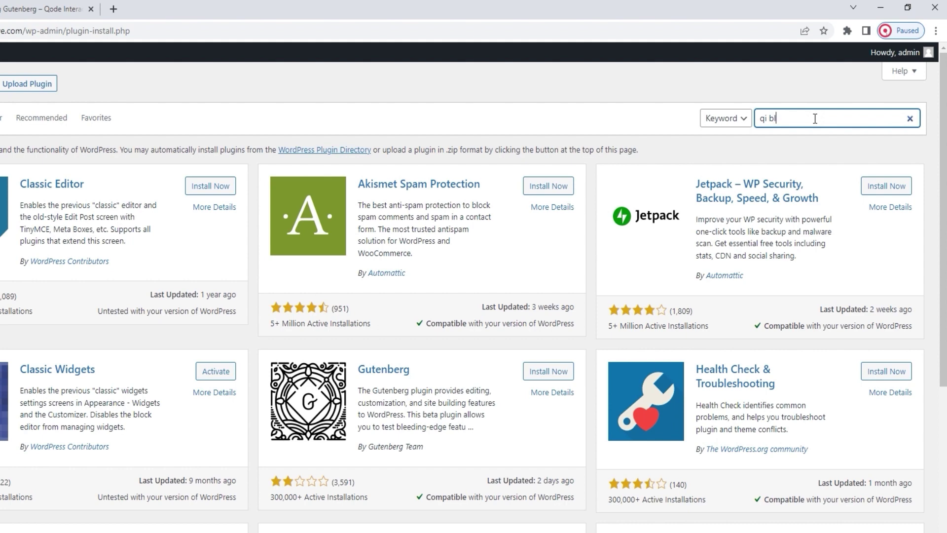
pyautogui.write('ocks')
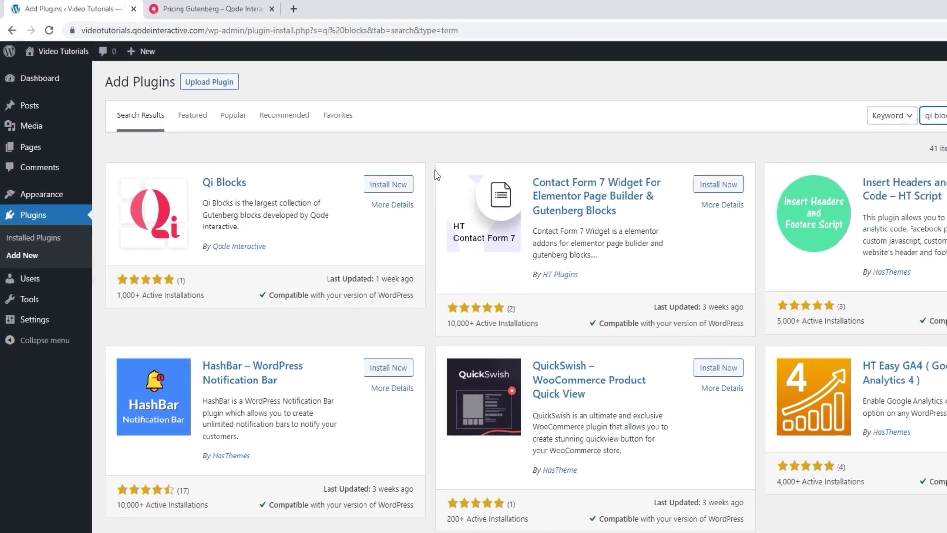
pyautogui.click(384, 189)
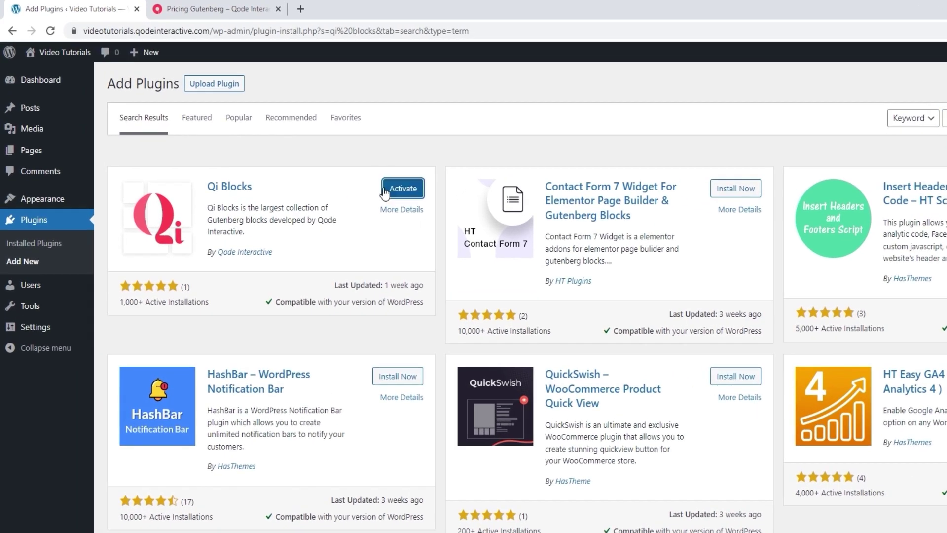
pyautogui.click(397, 197)
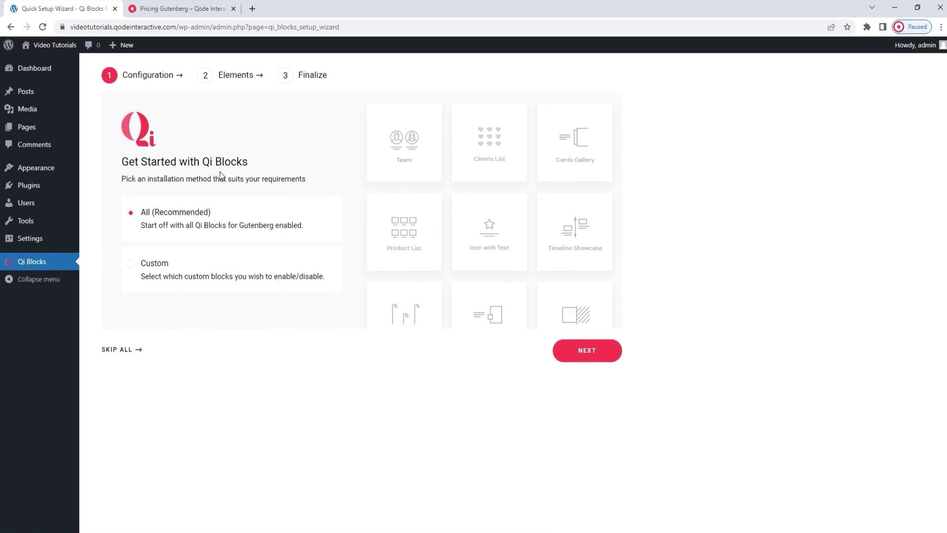
# Go to Plugins > Add New and show the Upload Plugin form
pyautogui.moveTo(48, 193)
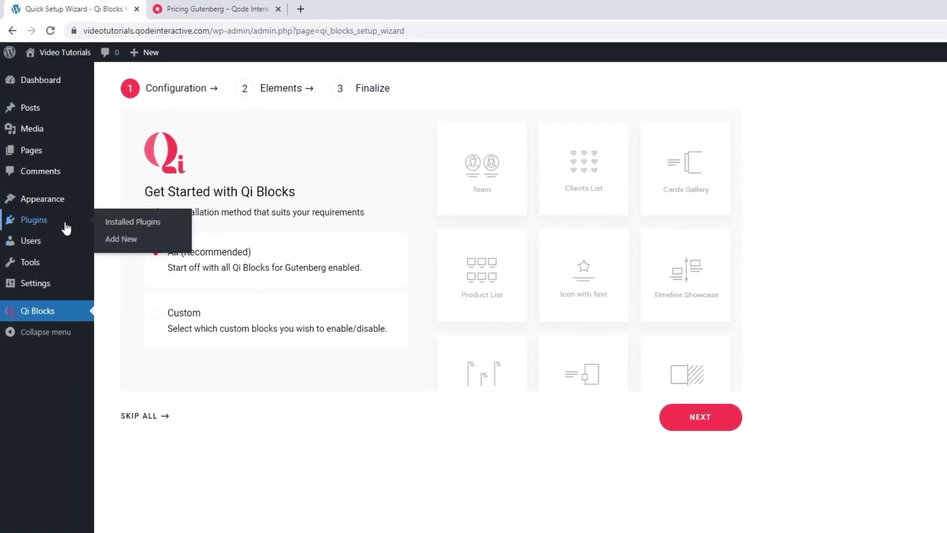
pyautogui.click(107, 239)
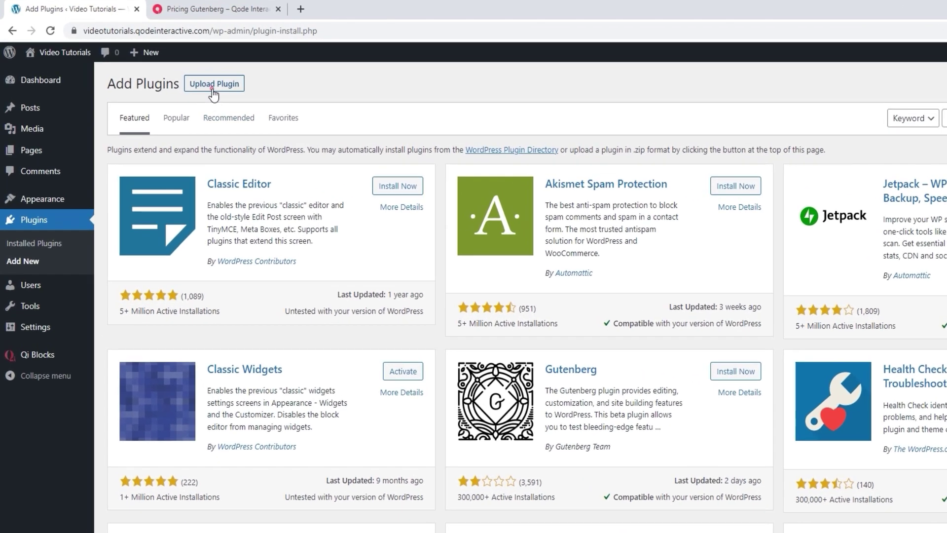
pyautogui.click(179, 72)
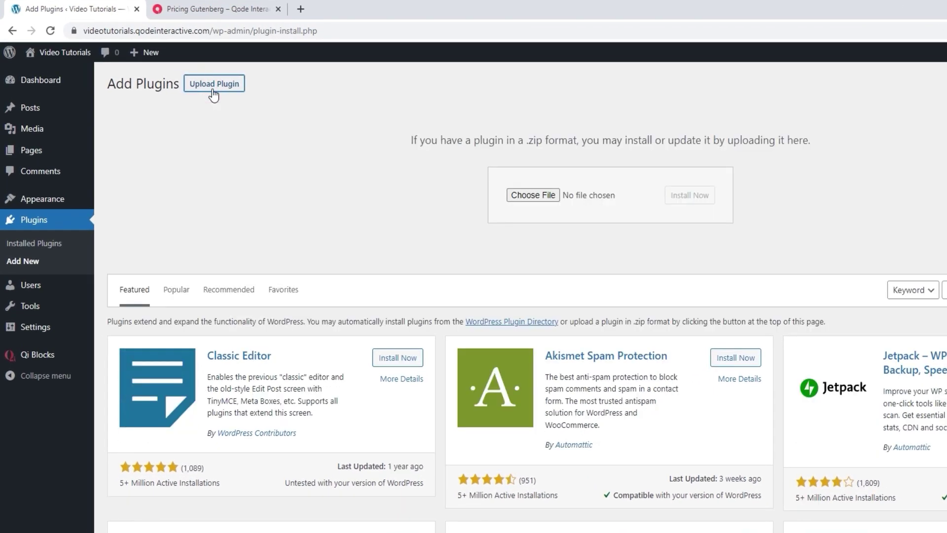
# Choose qi-blocks-premium-svn.zip from Desktop > Qi Gutenberg Premium Plugins as the upload file
pyautogui.click(532, 194)
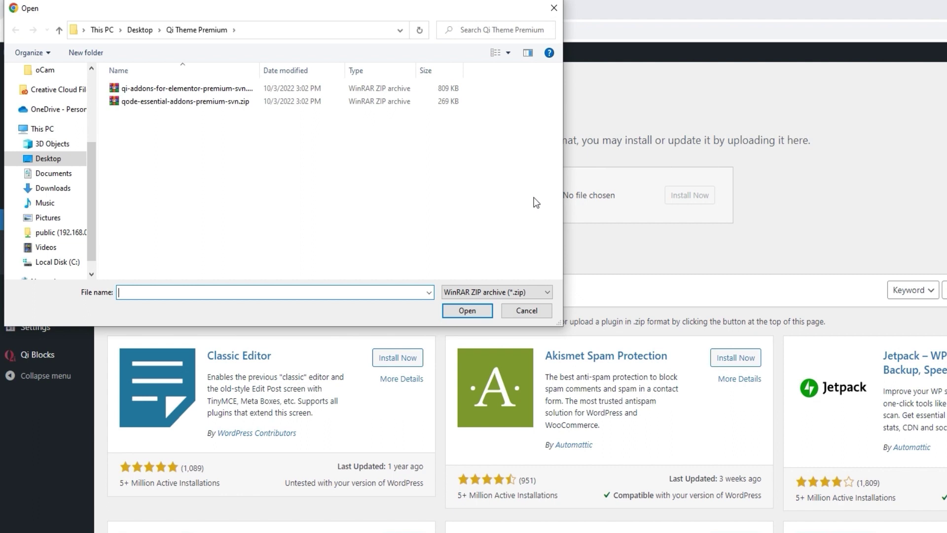
pyautogui.click(131, 31)
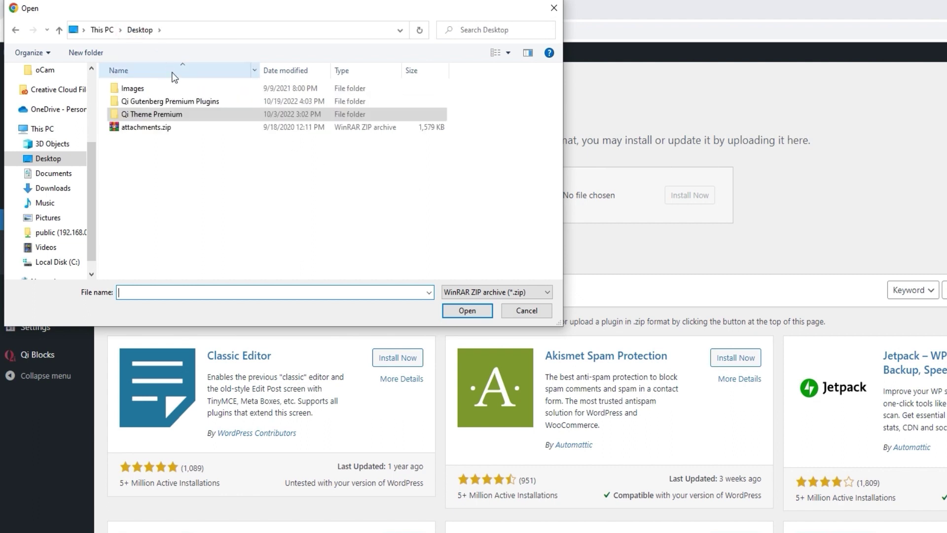
pyautogui.click(182, 99)
pyautogui.doubleClick(183, 101)
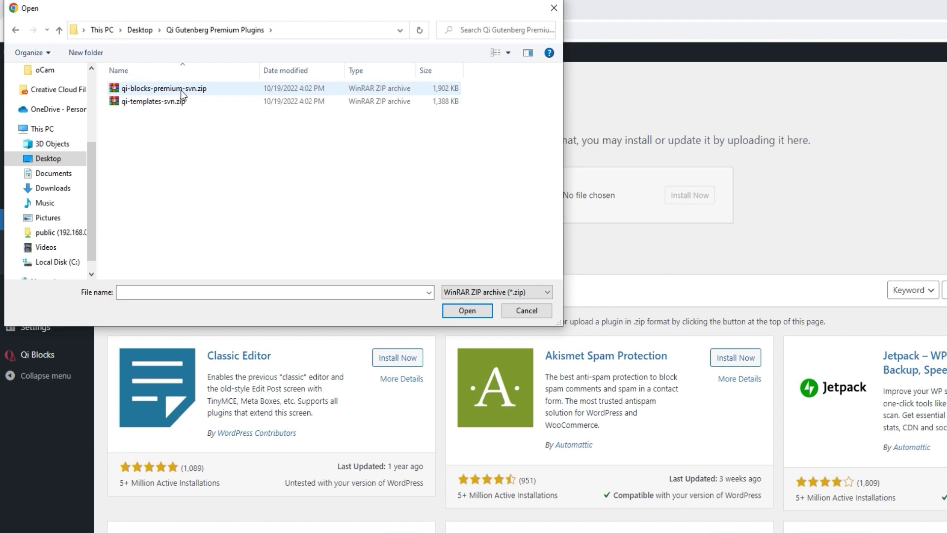
pyautogui.click(220, 93)
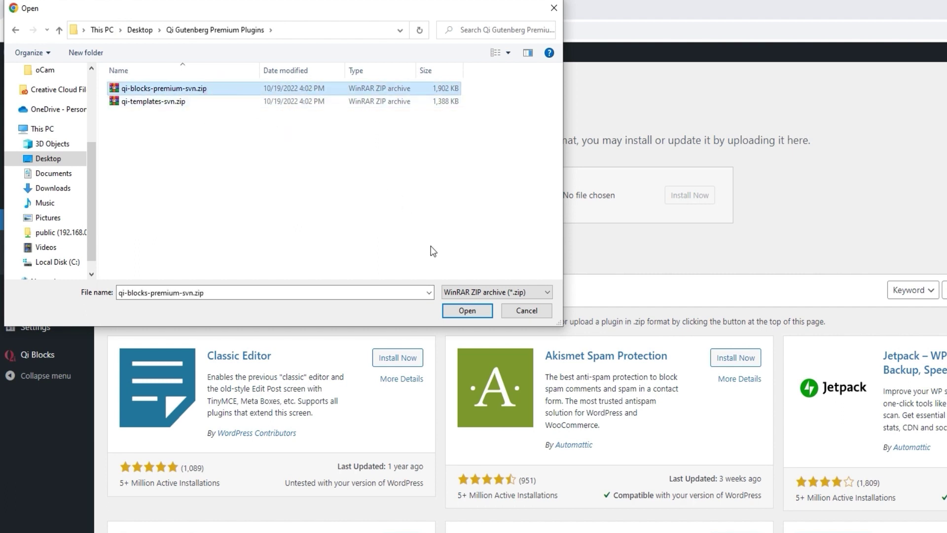
pyautogui.click(466, 312)
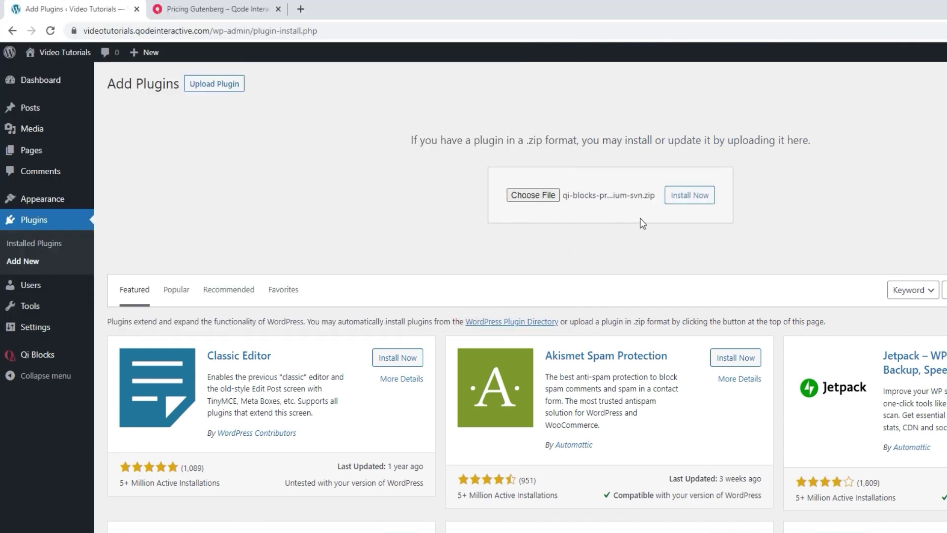
# Install and activate Qi Blocks Premium, then return to the Add Plugins page
pyautogui.click(678, 196)
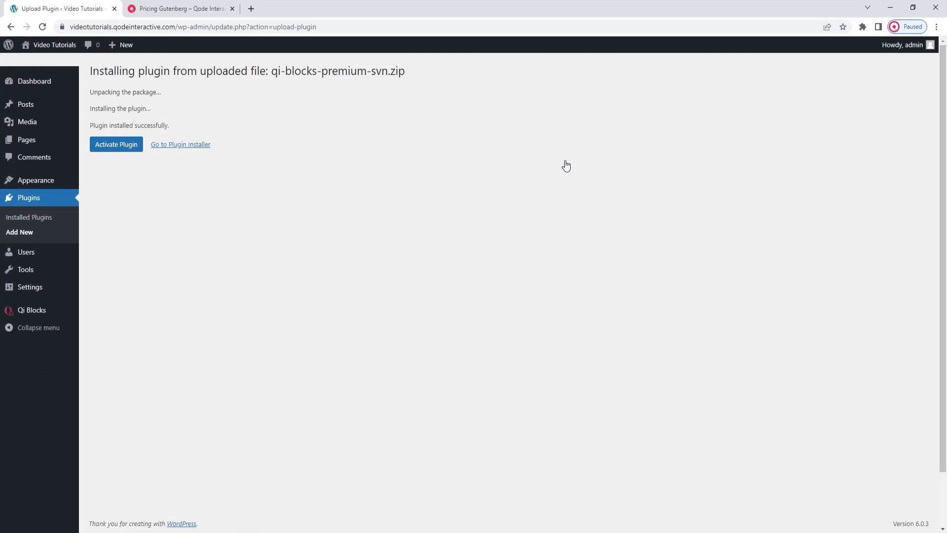
pyautogui.click(114, 148)
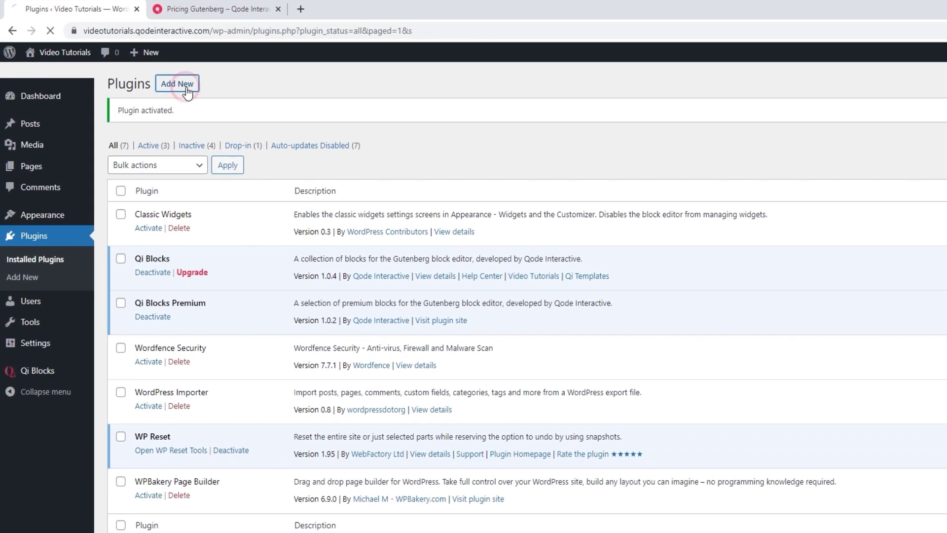
pyautogui.click(154, 74)
# Upload qi-templates-svn.zip, install and activate Qi Templates, then open the Qi Blocks wizard
pyautogui.click(189, 87)
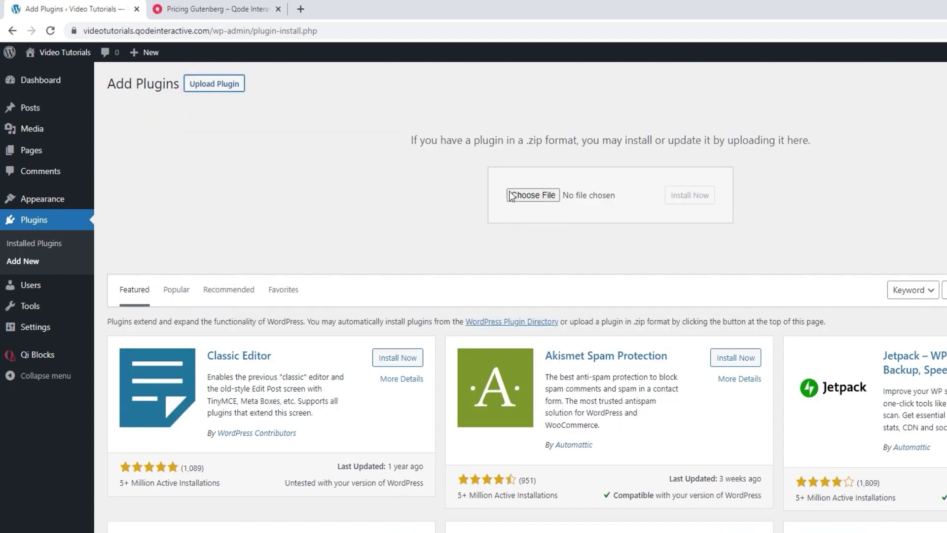
pyautogui.click(535, 199)
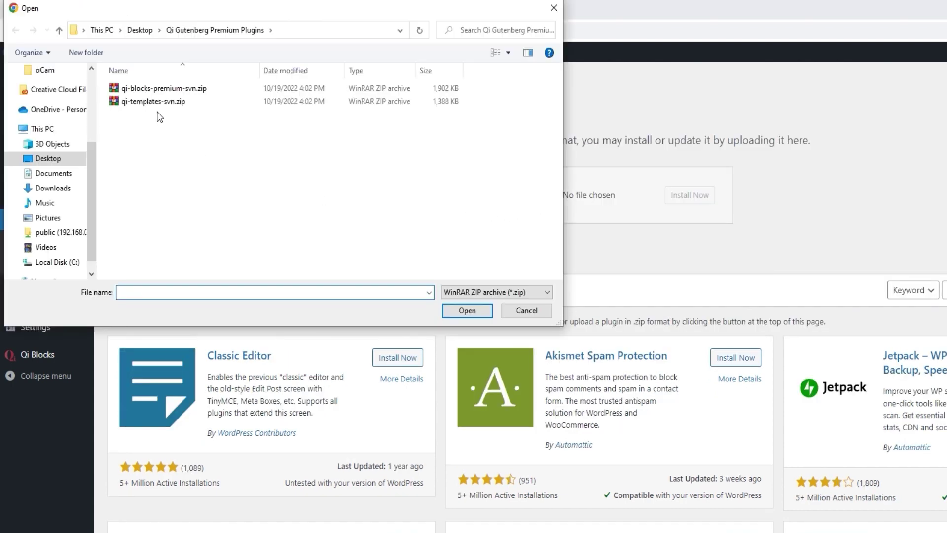
pyautogui.click(156, 102)
pyautogui.click(474, 311)
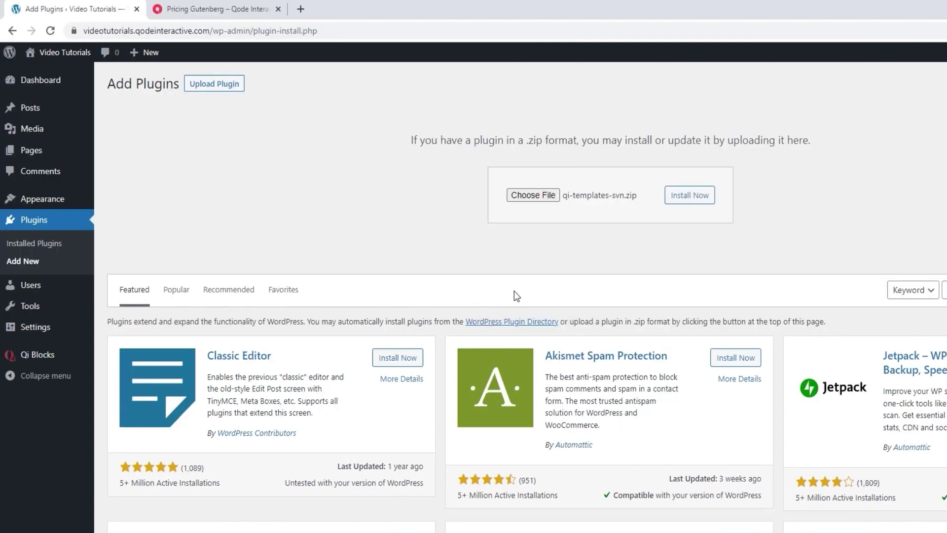
pyautogui.click(676, 198)
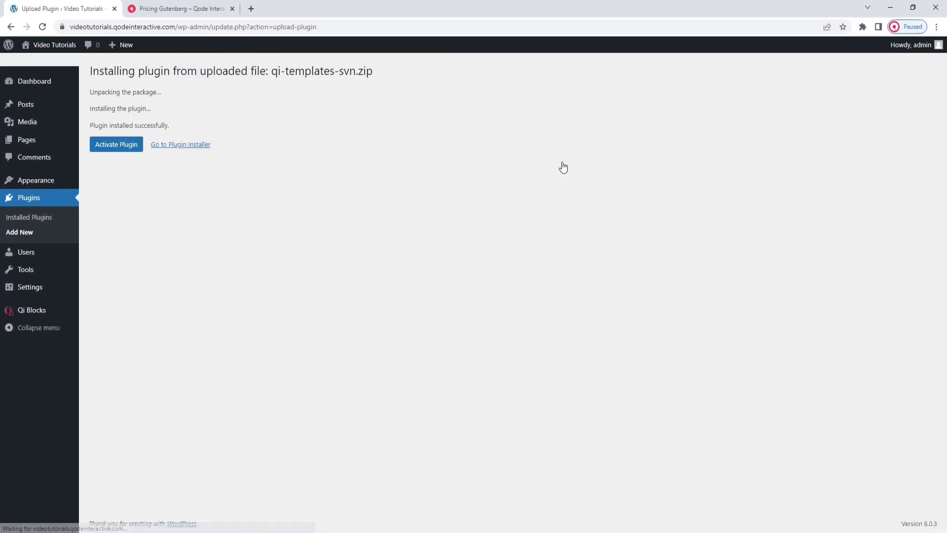
pyautogui.click(123, 151)
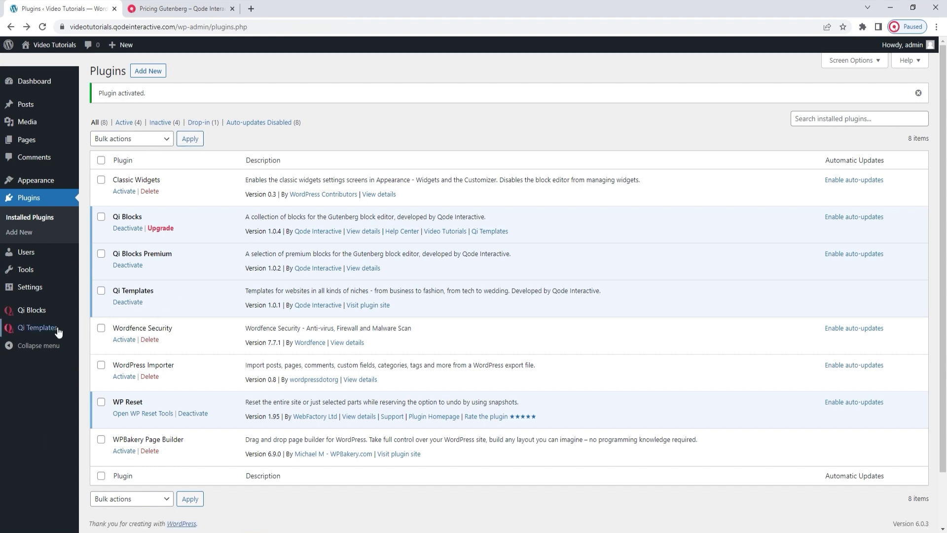
pyautogui.click(39, 311)
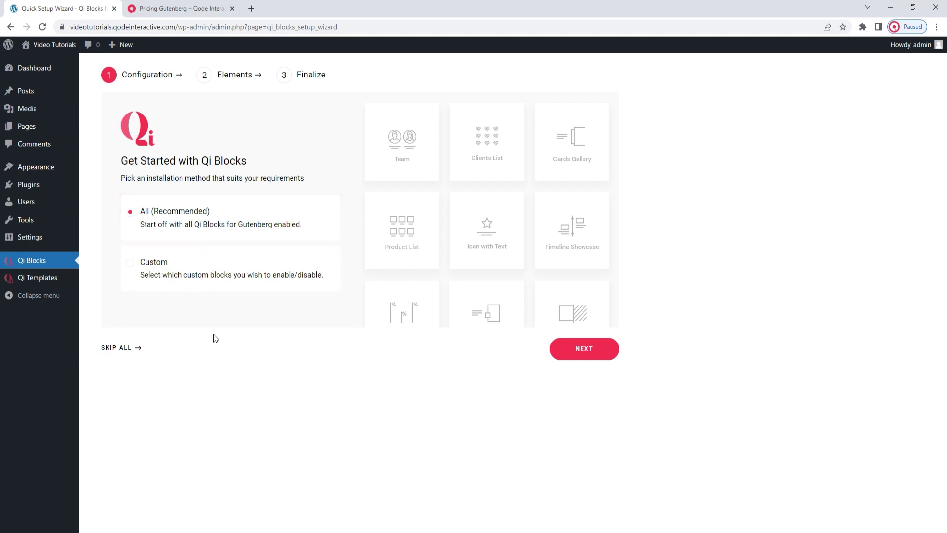
# Keep All (Recommended) blocks, accept the element choices, and allow diagnostic data
pyautogui.click(566, 353)
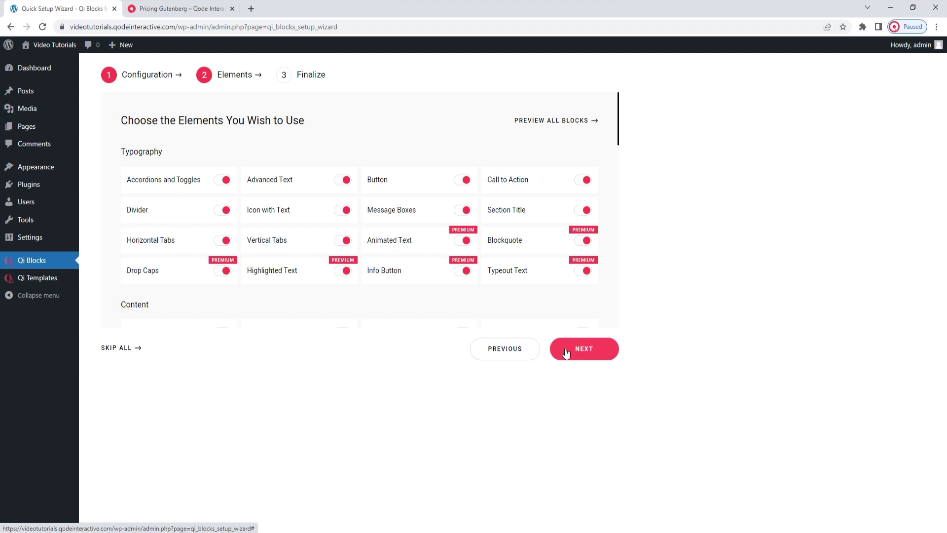
pyautogui.click(566, 350)
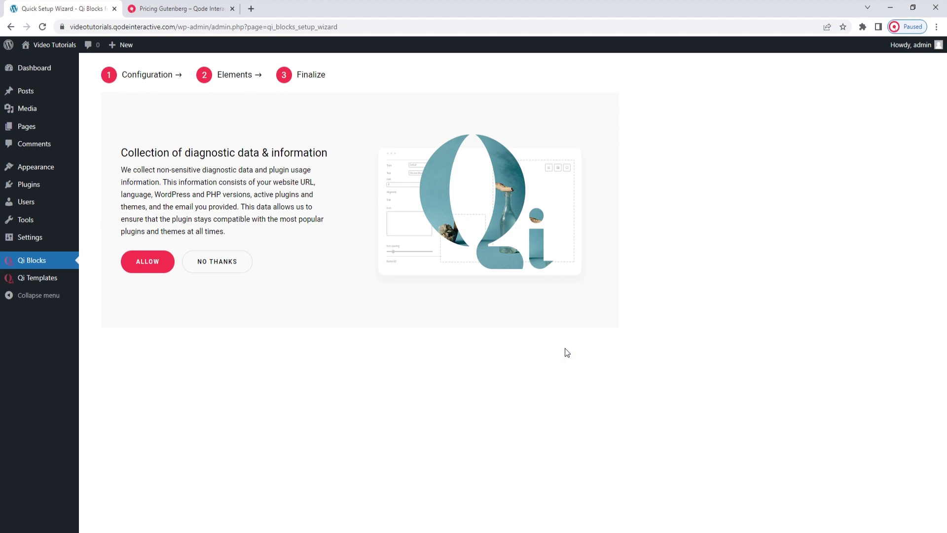
pyautogui.click(141, 263)
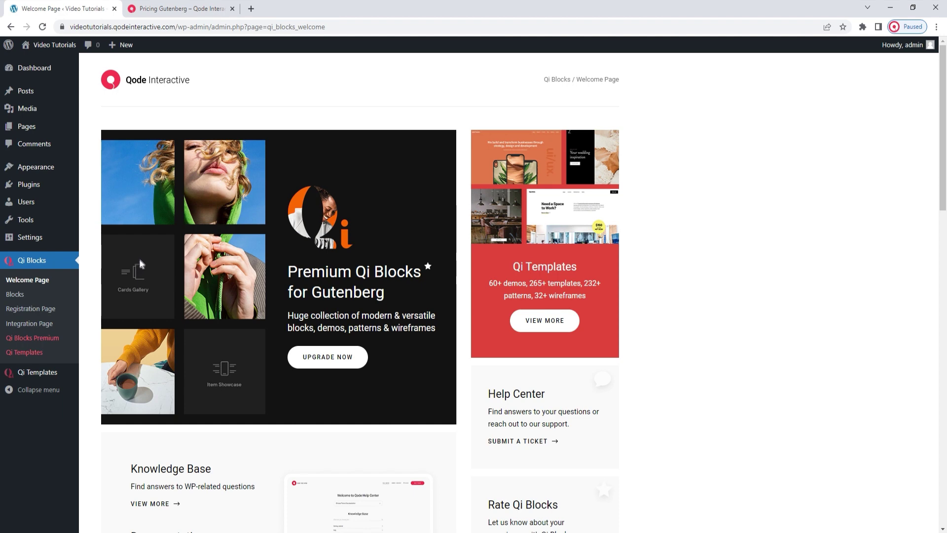
pyautogui.scroll(-3, 299, 283)
pyautogui.scroll(-1, 300, 283)
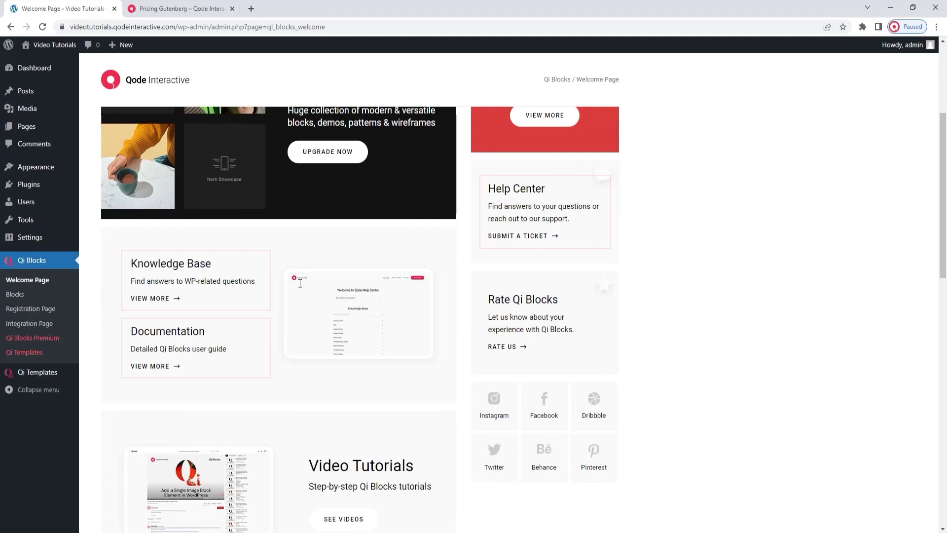
pyautogui.scroll(3, 299, 283)
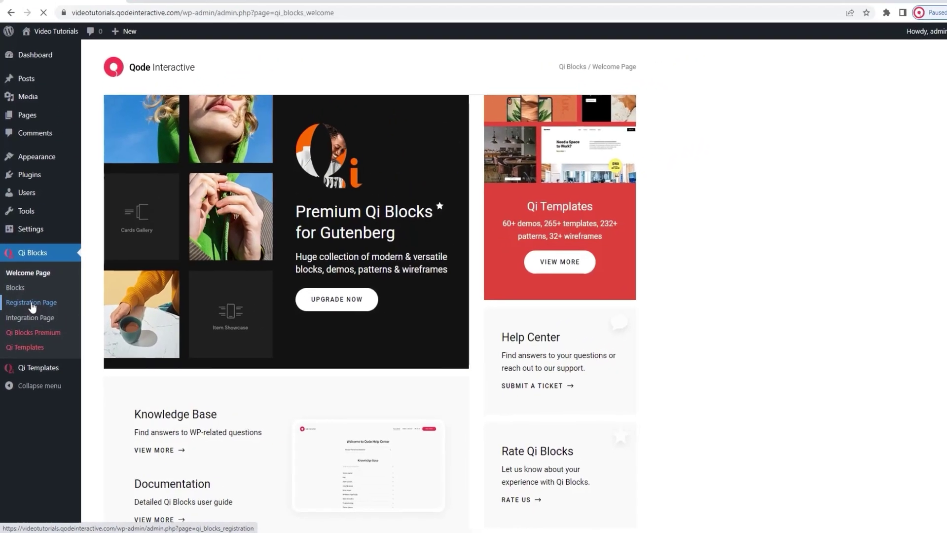
pyautogui.click(36, 265)
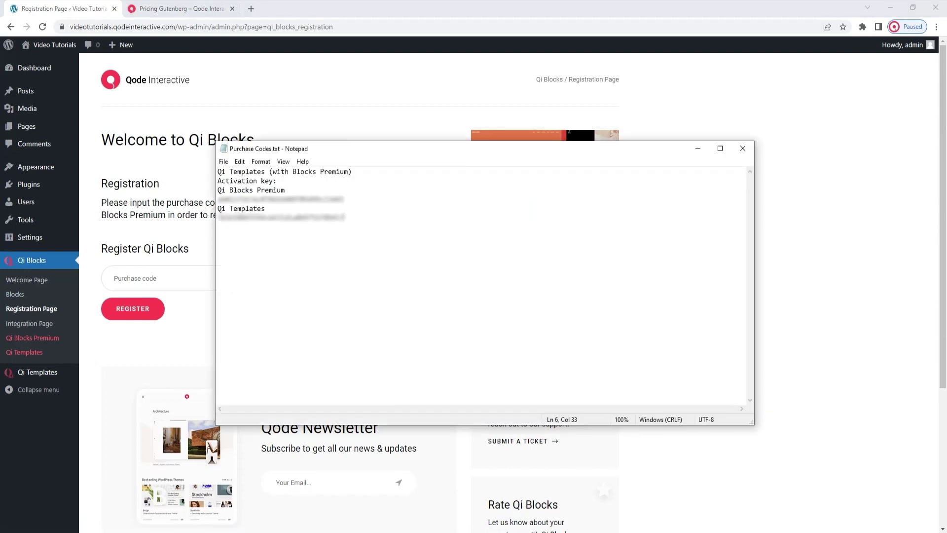
# Copy the Qi Blocks Premium purchase code from Notepad into the Purchase code field and register it
pyautogui.hotkey('alt', 'Tab')
pyautogui.moveTo(344, 199); pyautogui.dragTo(217, 200)
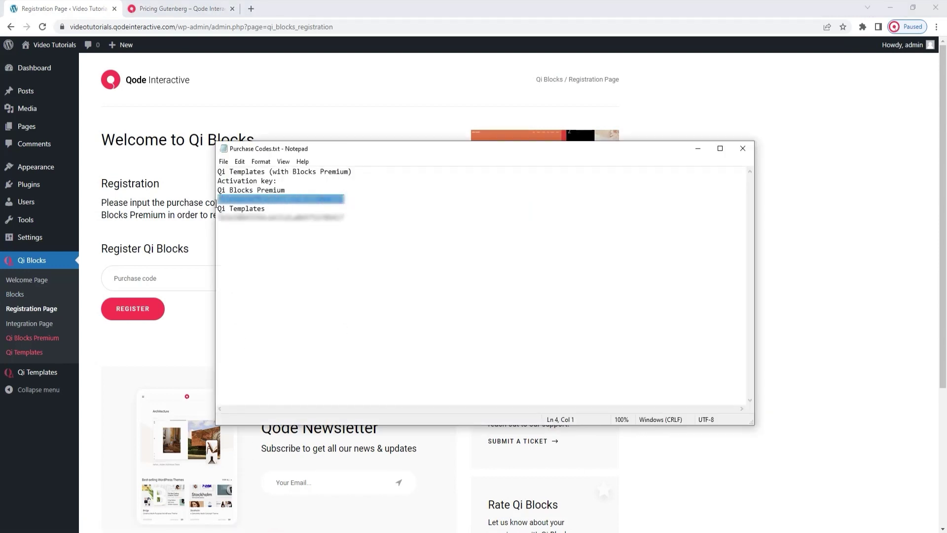
pyautogui.rightClick(225, 202)
pyautogui.click(250, 232)
pyautogui.click(169, 278)
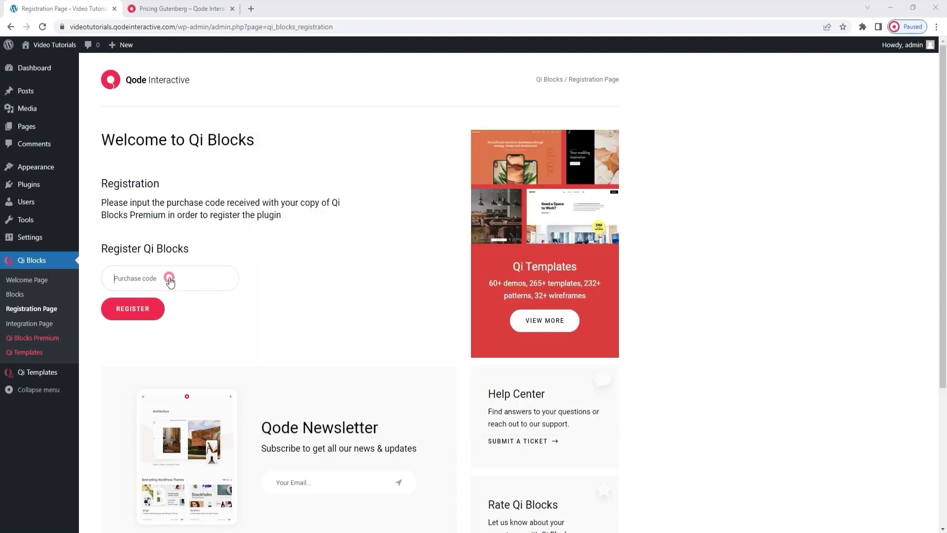
pyautogui.rightClick(169, 278)
pyautogui.click(194, 359)
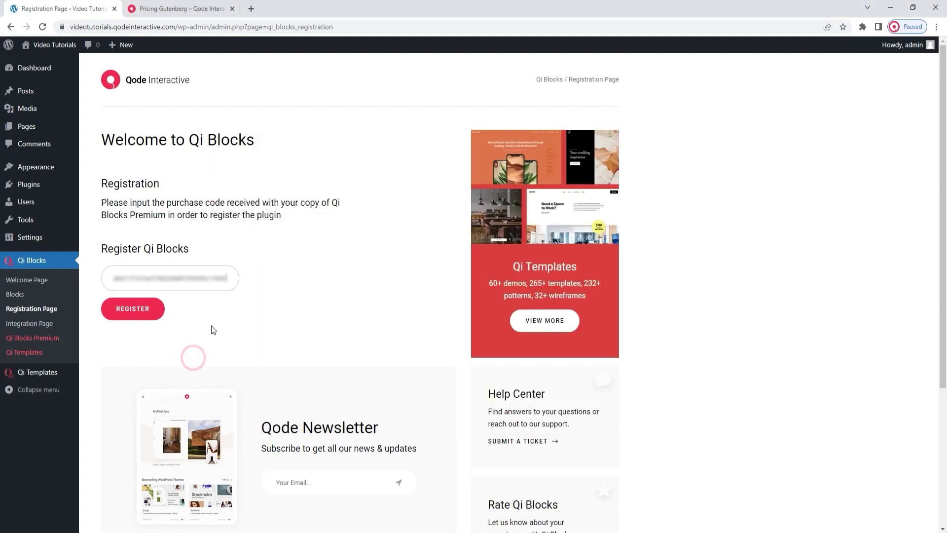
pyautogui.click(144, 319)
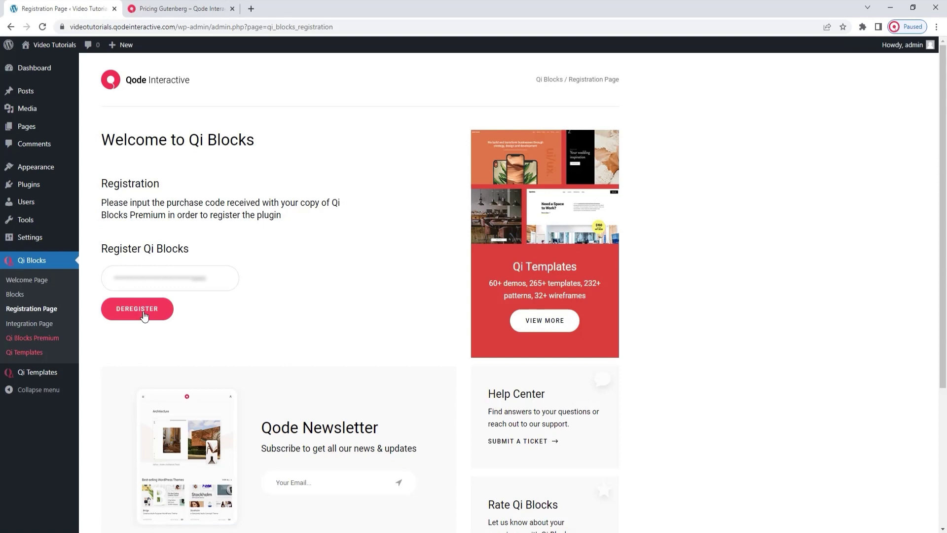
# Copy the Qi Templates purchase code from Notepad into the Qi Templates Registration Page and register it
pyautogui.moveTo(49, 378)
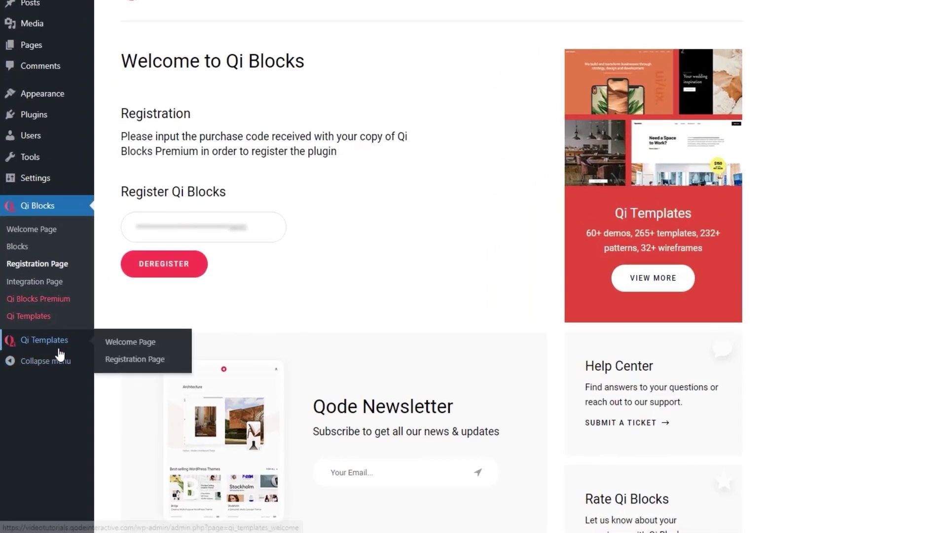
pyautogui.click(123, 360)
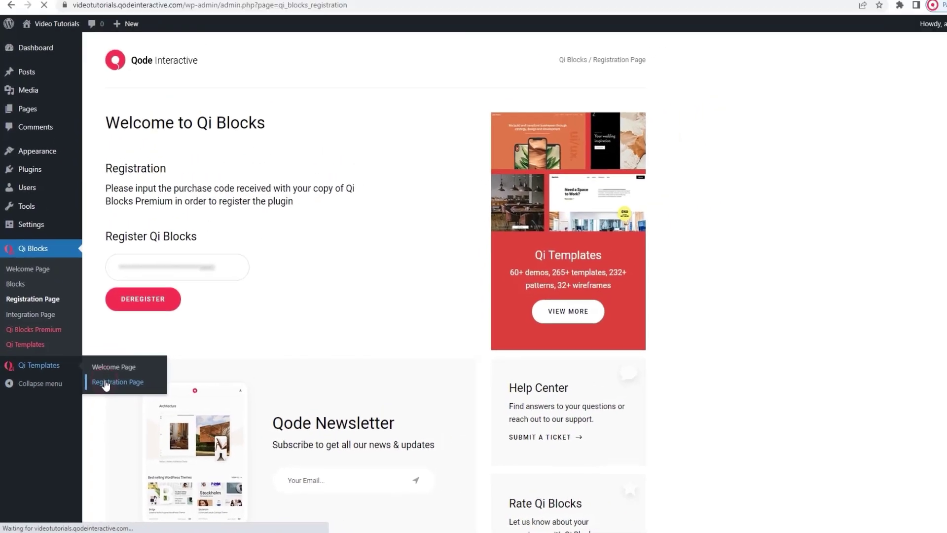
pyautogui.click(291, 532)
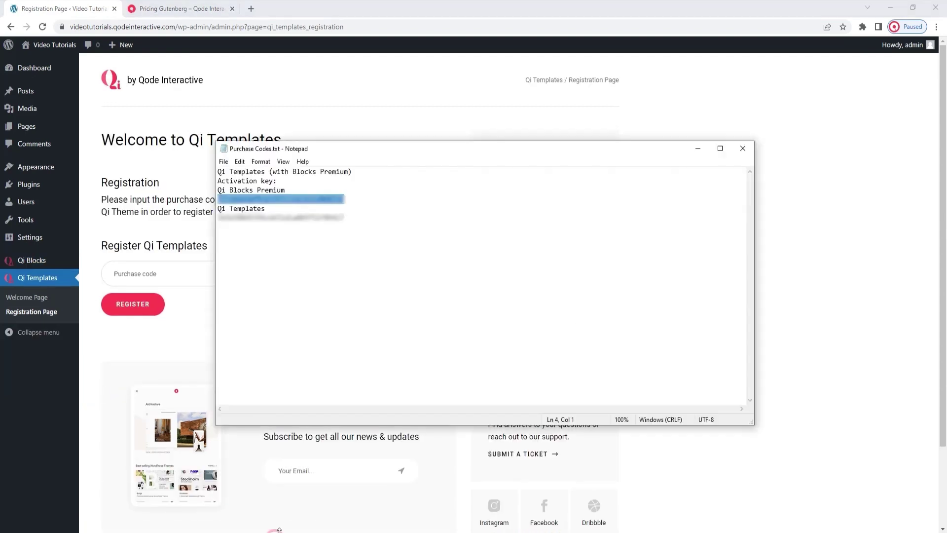
pyautogui.moveTo(343, 218); pyautogui.dragTo(220, 218)
pyautogui.rightClick(221, 217)
pyautogui.click(256, 246)
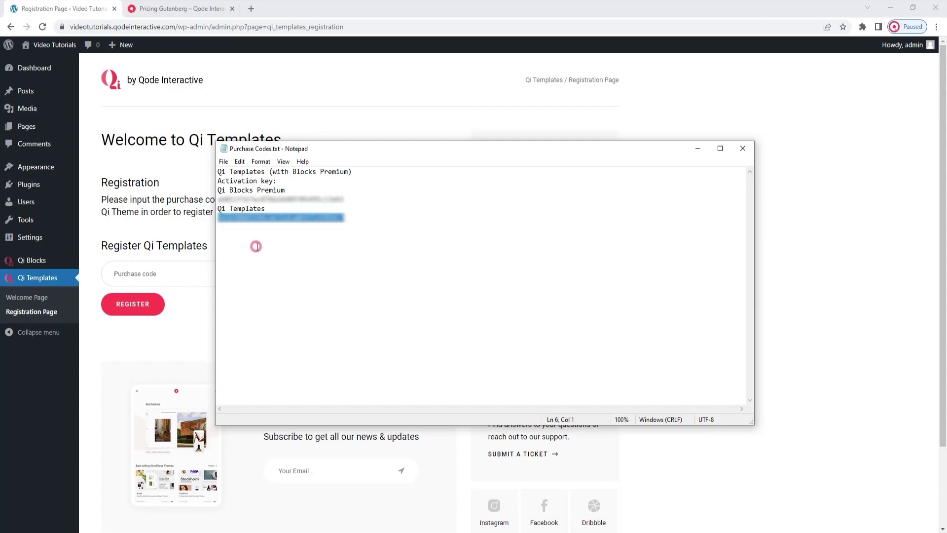
pyautogui.click(170, 272)
pyautogui.rightClick(167, 271)
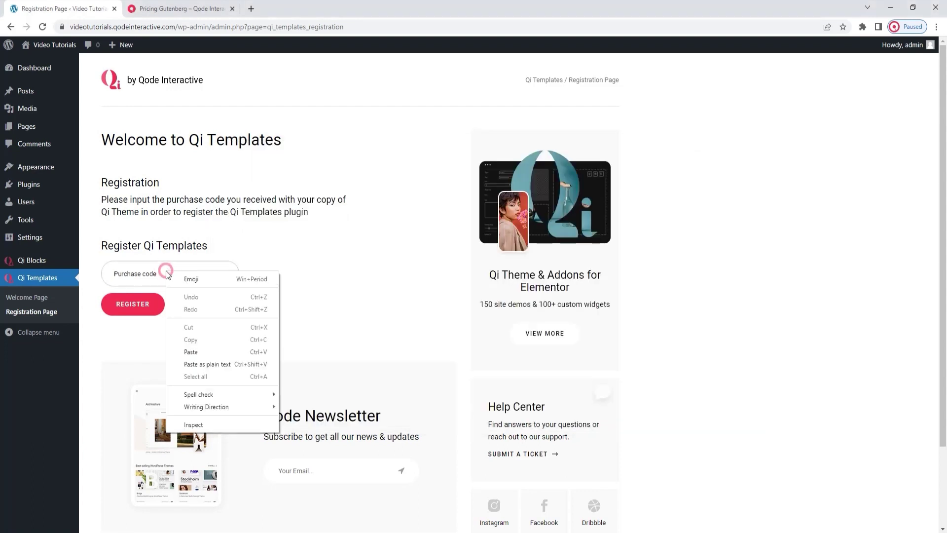
pyautogui.click(192, 354)
pyautogui.click(147, 304)
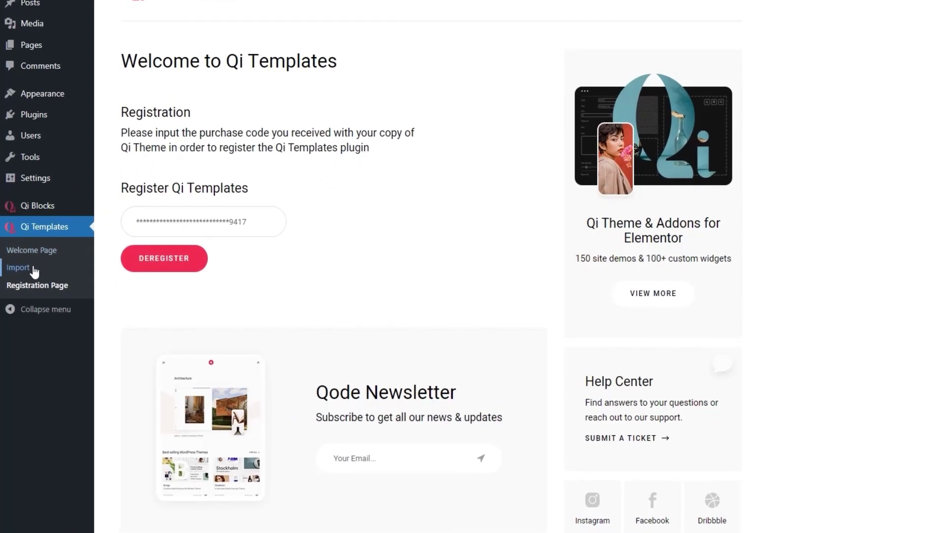
# Open Qi Templates > Import to list the Digital Agency, Architecture Studio and Wedding demos
pyautogui.click(31, 271)
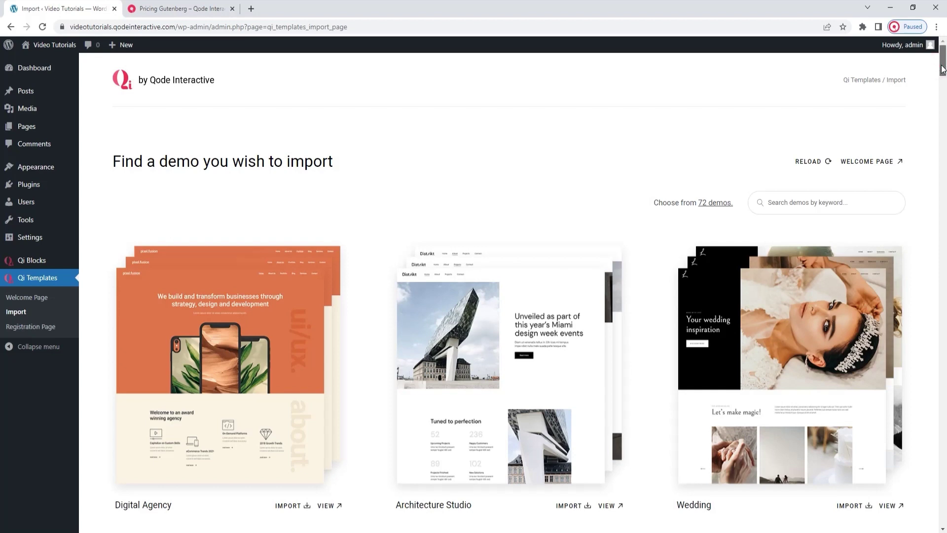
pyautogui.moveTo(943, 69); pyautogui.dragTo(942, 75)
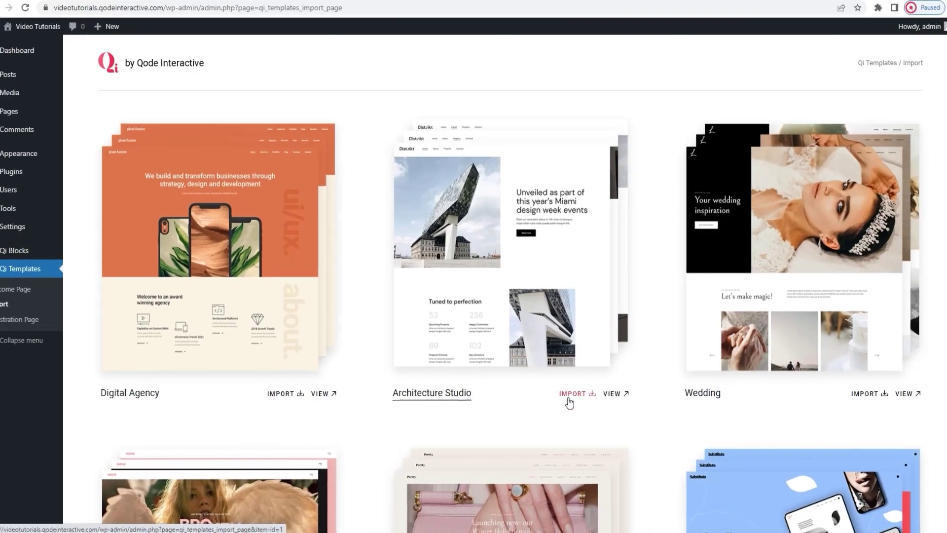
# Install and activate Contact Form 7 from the Architecture Studio demo's import page
pyautogui.click(590, 374)
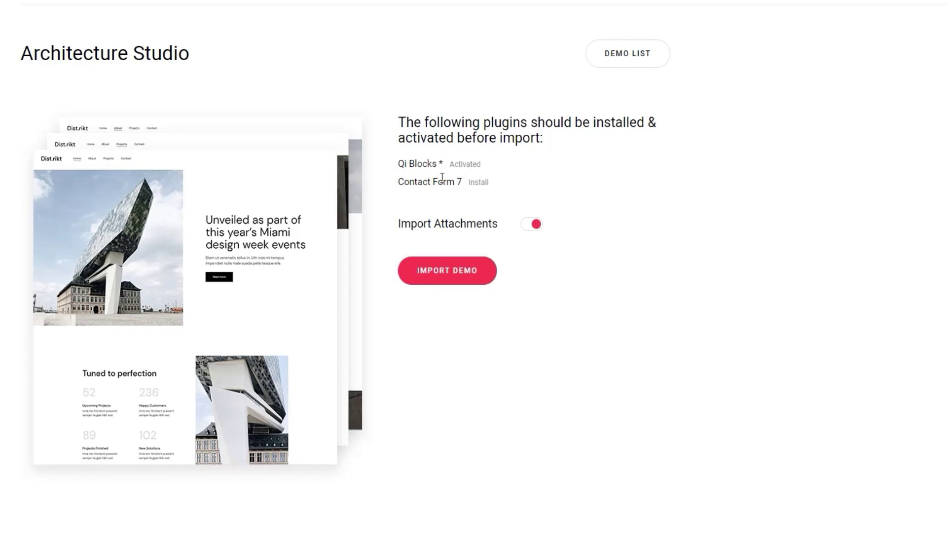
pyautogui.click(477, 182)
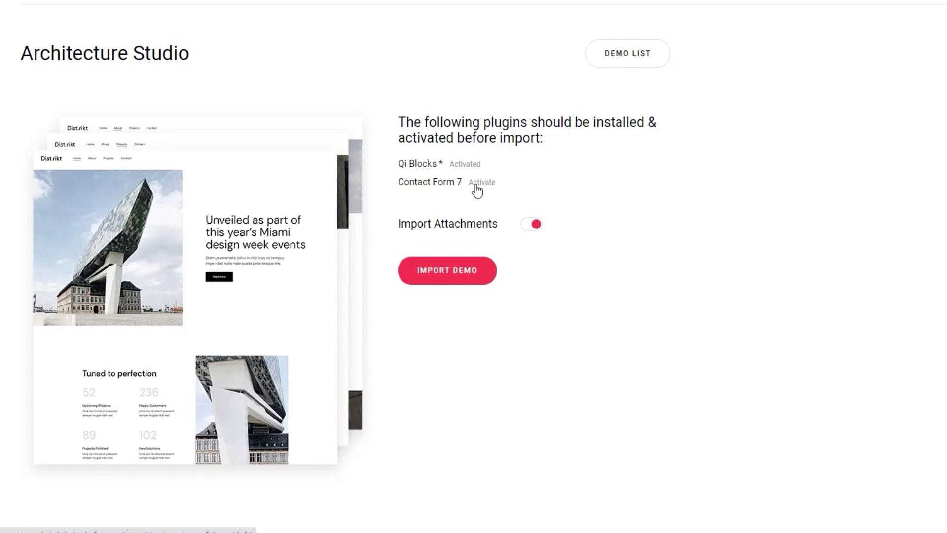
pyautogui.click(475, 185)
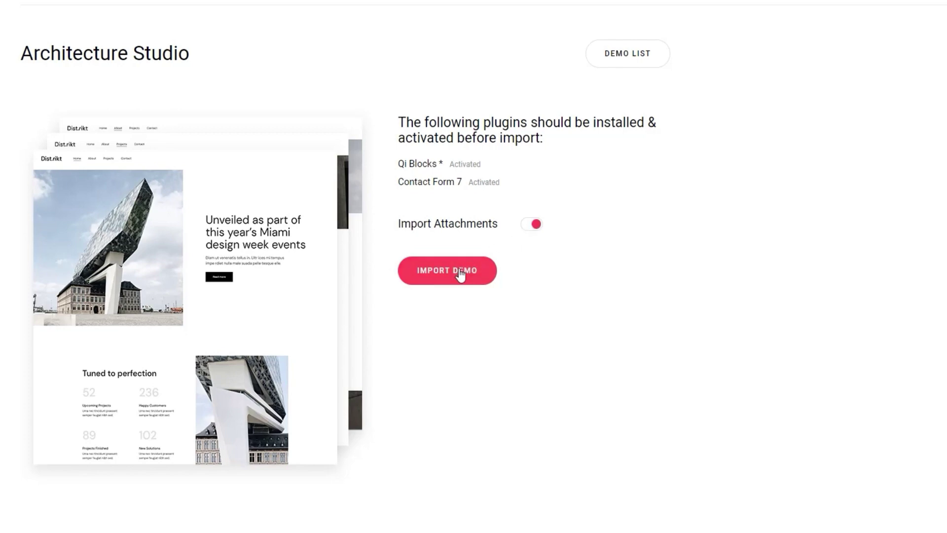
# Import the Architecture Studio demo data to 100%, then view the site's front page in a new tab
pyautogui.click(460, 274)
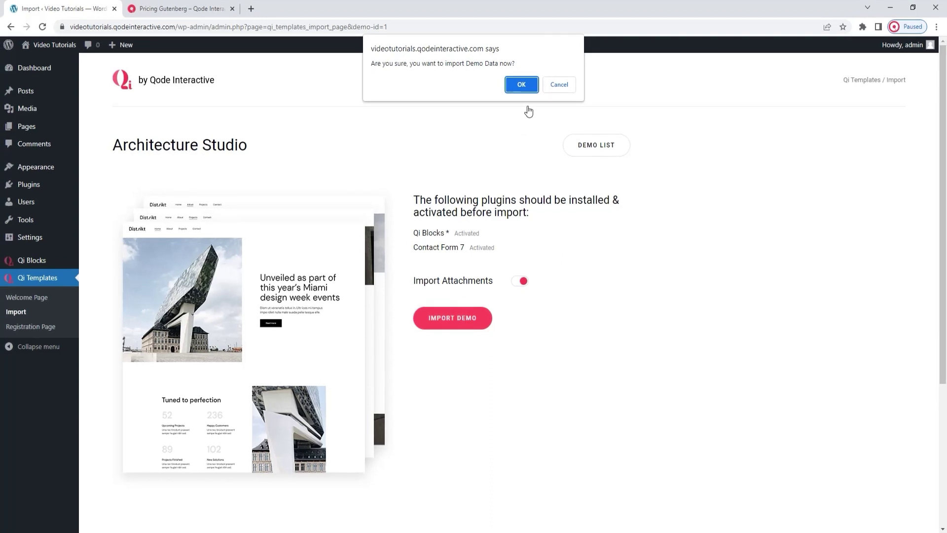
pyautogui.click(524, 86)
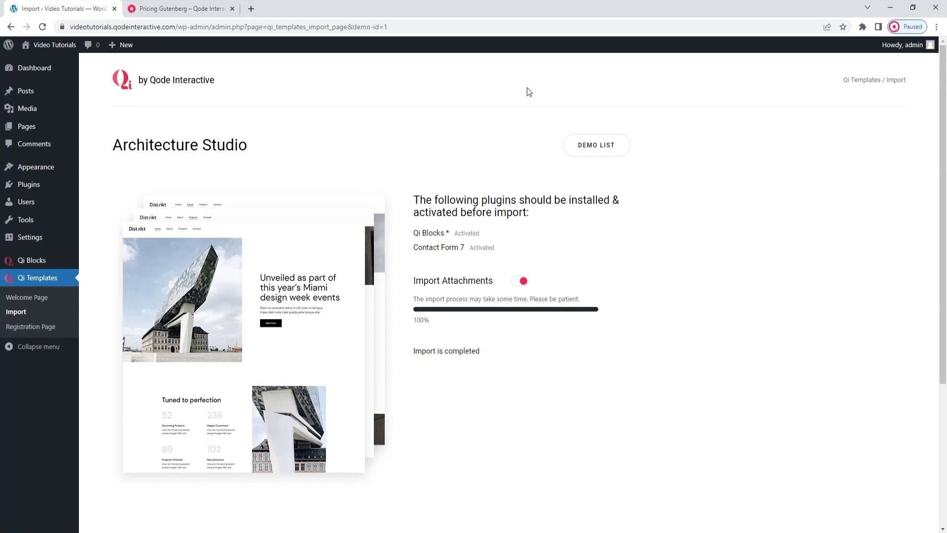
pyautogui.middleClick(43, 48)
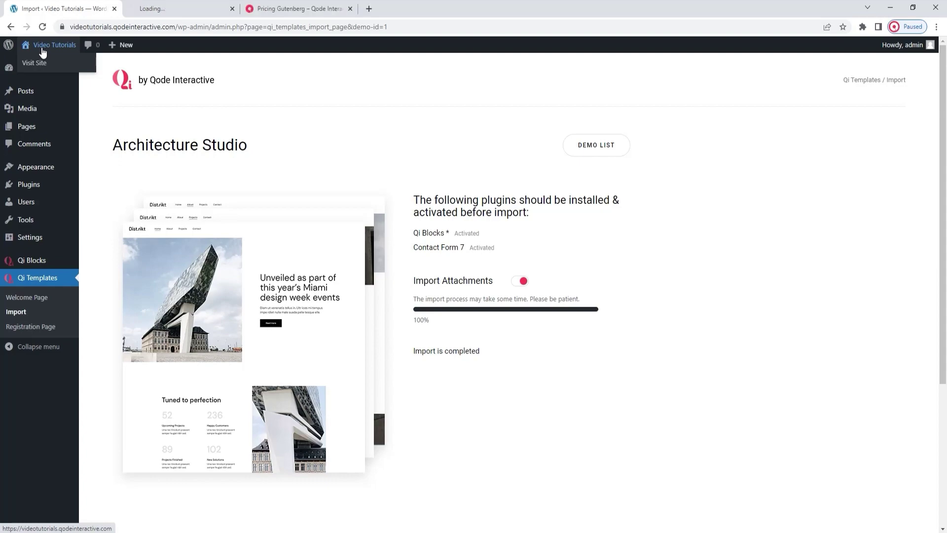
pyautogui.click(148, 9)
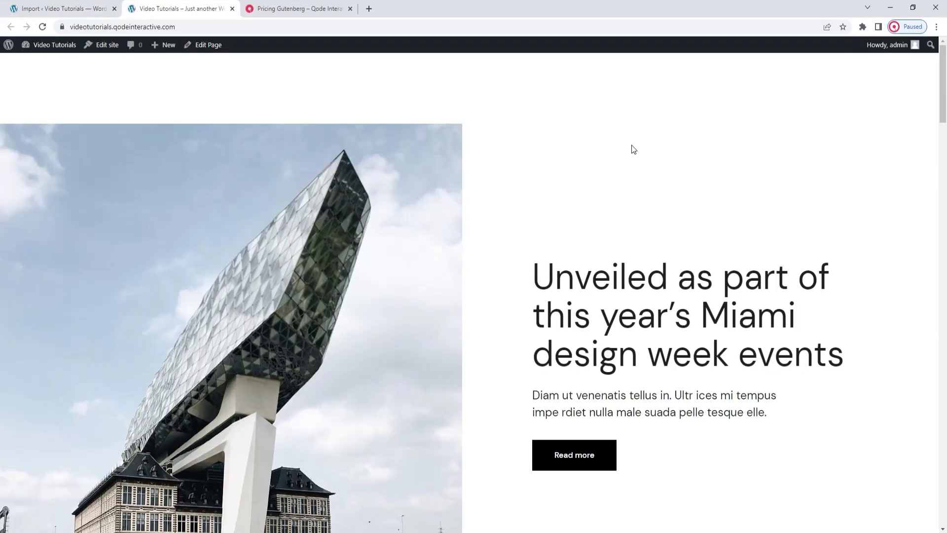
pyautogui.scroll(-1, 634, 149)
pyautogui.scroll(-18, 634, 150)
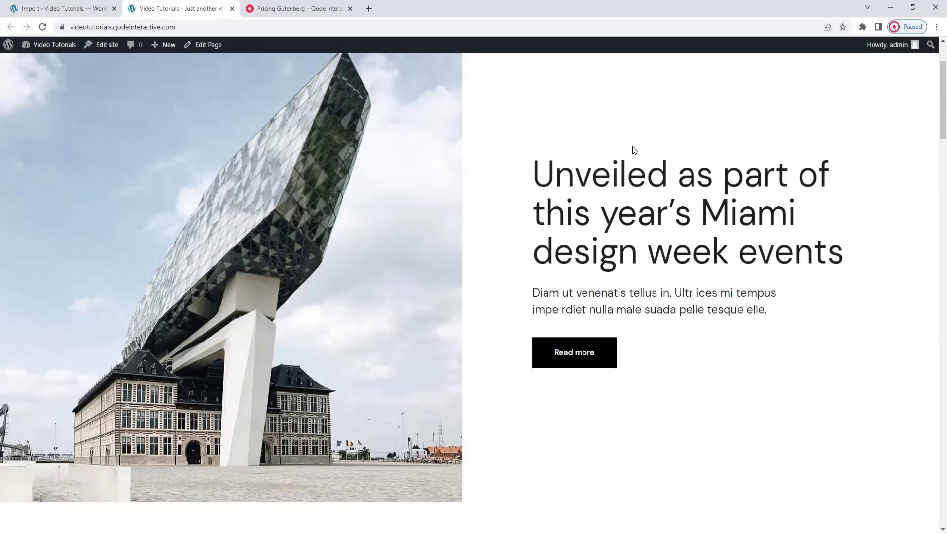
pyautogui.scroll(-10, 635, 150)
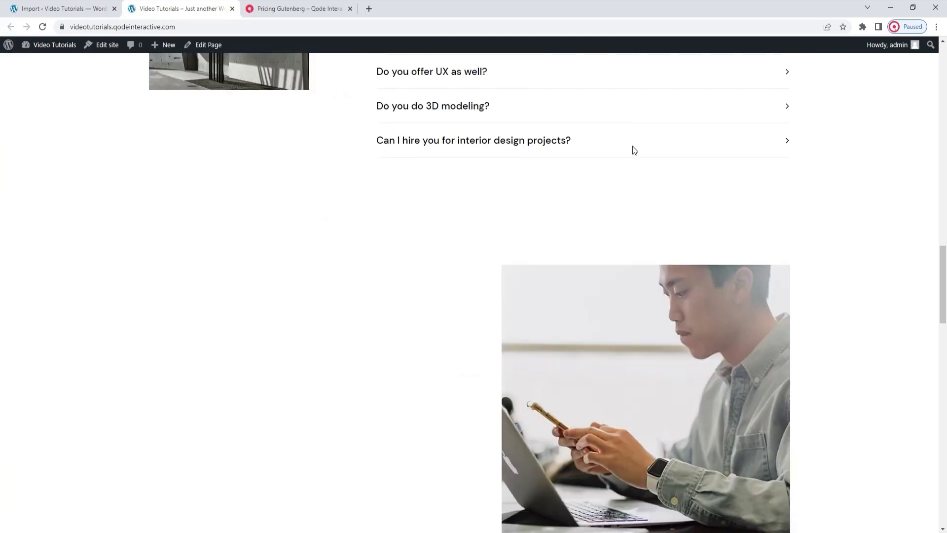
pyautogui.scroll(-11, 632, 147)
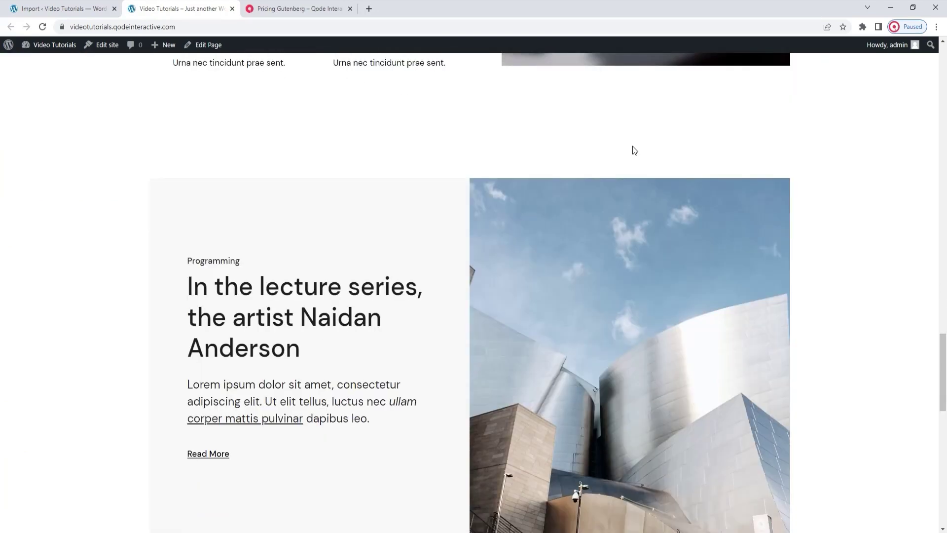
pyautogui.click(232, 9)
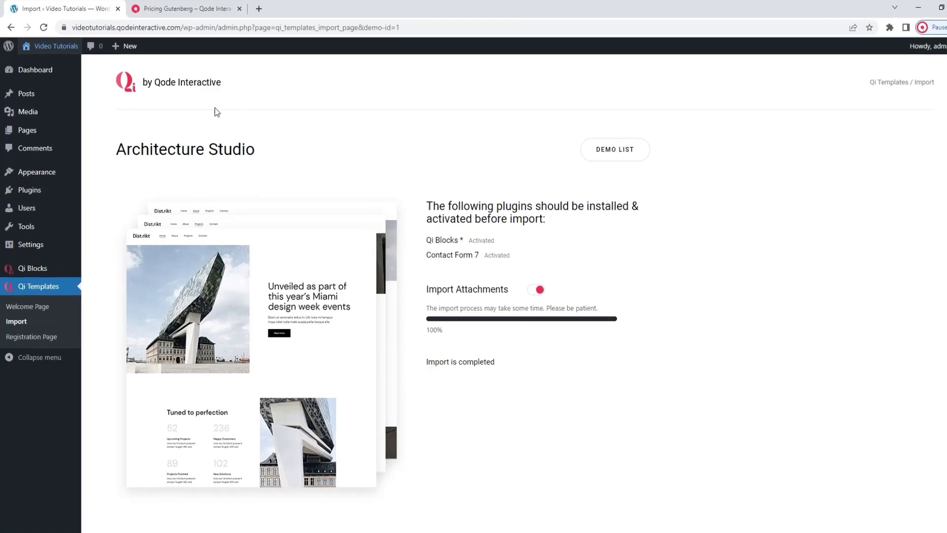
pyautogui.middleClick(35, 134)
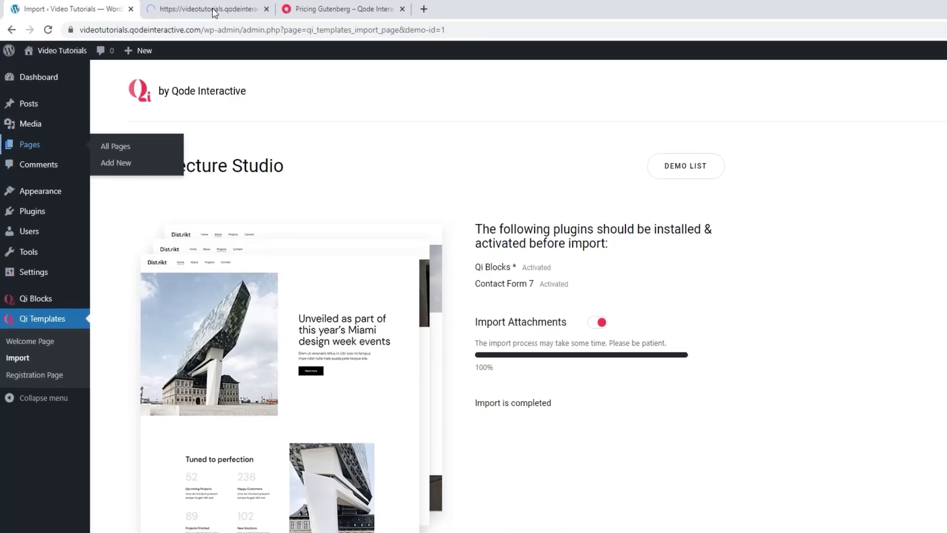
# Add a new blank page from the Pages list of 15 imported pages
pyautogui.click(212, 9)
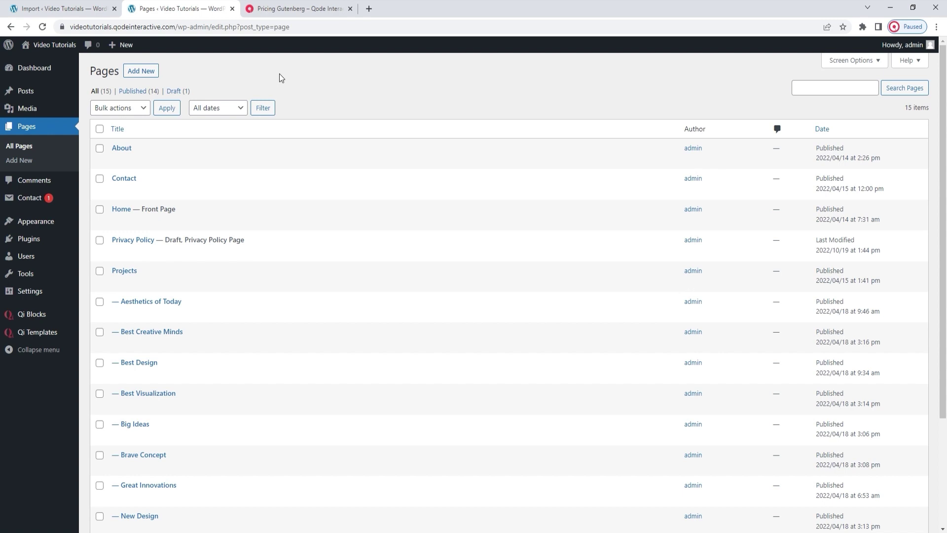
pyautogui.click(141, 74)
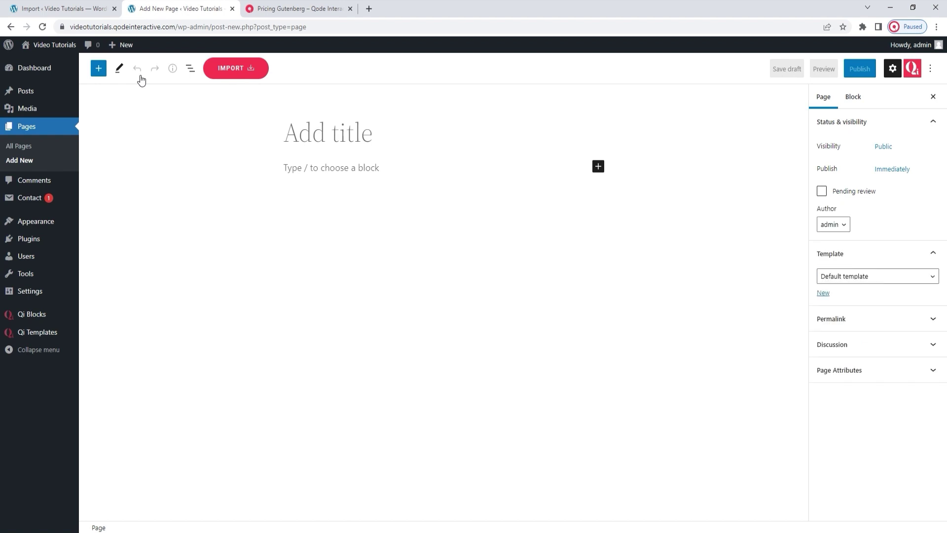
# Open the Qi Templates library in the editor, refresh it, and filter patterns to Creative Agency
pyautogui.click(221, 73)
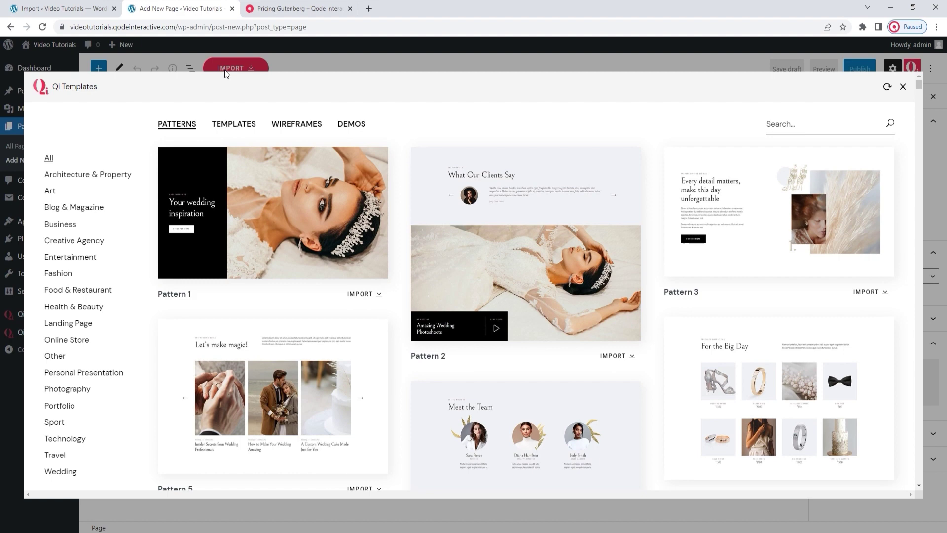
pyautogui.scroll(-2, 86, 242)
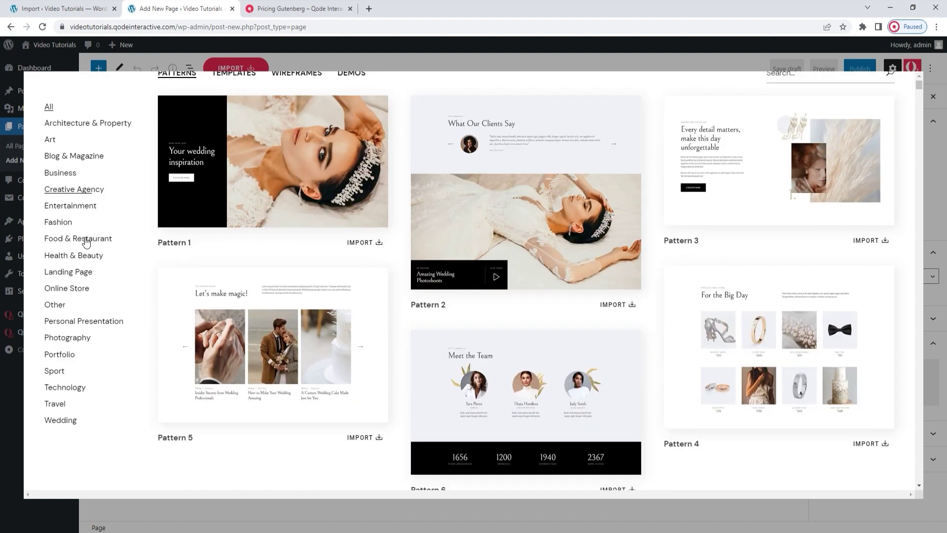
pyautogui.scroll(2, 87, 242)
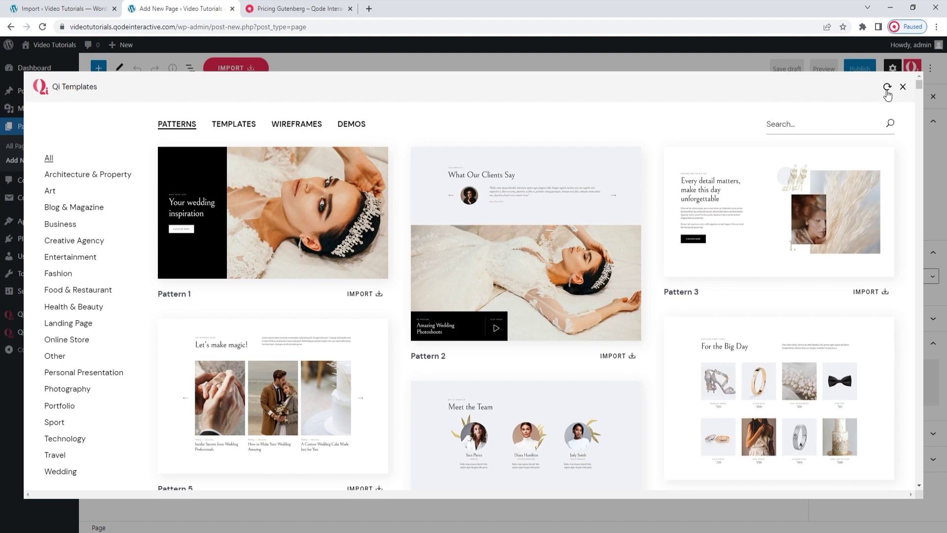
pyautogui.click(886, 89)
pyautogui.click(91, 240)
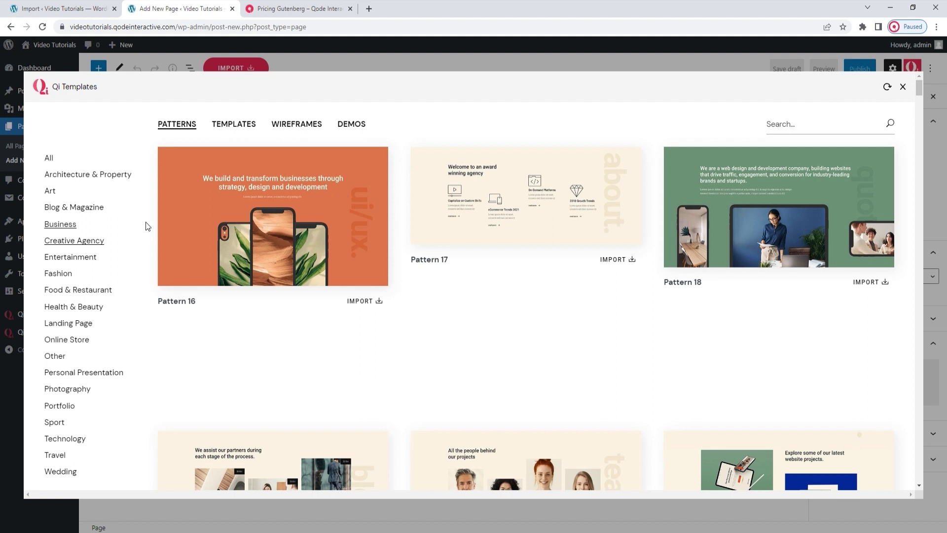
# Import Pattern 16, the orange agency hero with phone mockups, and select its heading
pyautogui.click(265, 200)
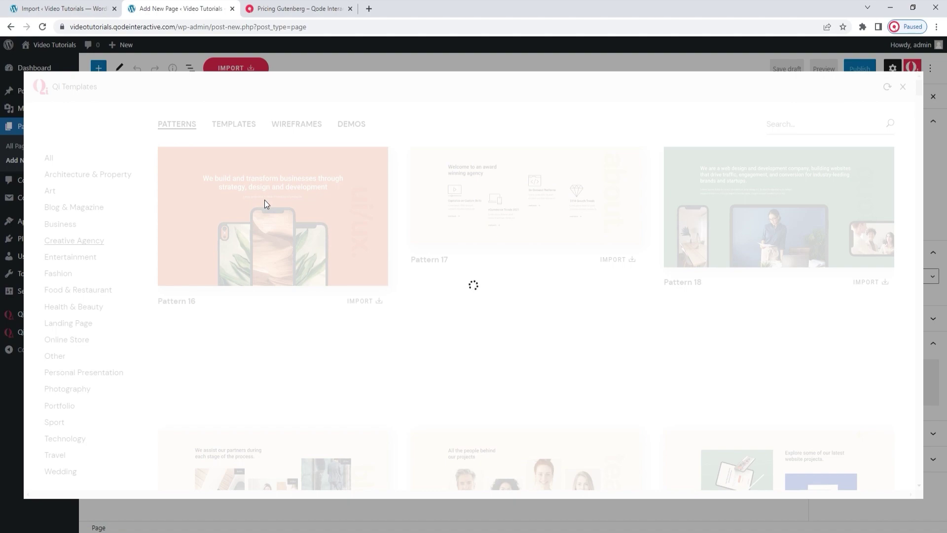
pyautogui.scroll(-5, 473, 227)
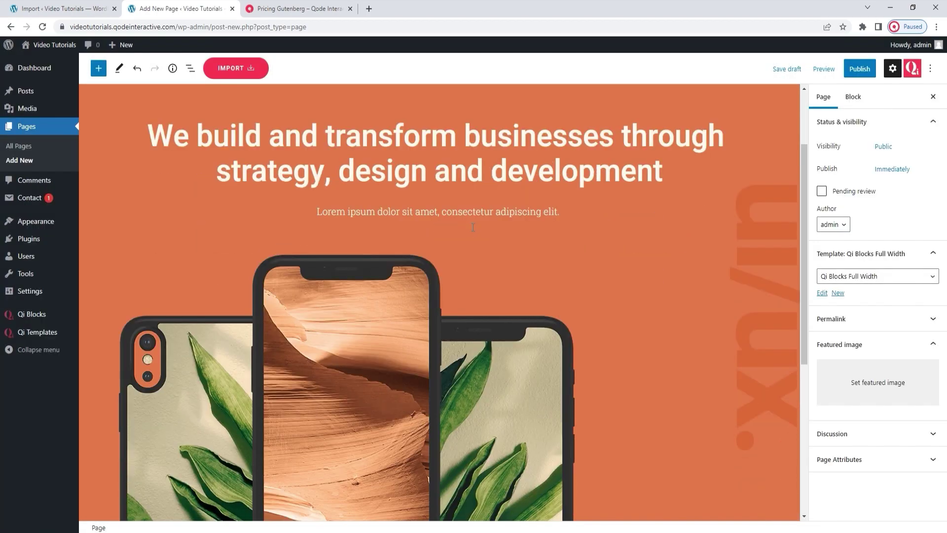
pyautogui.scroll(5, 472, 226)
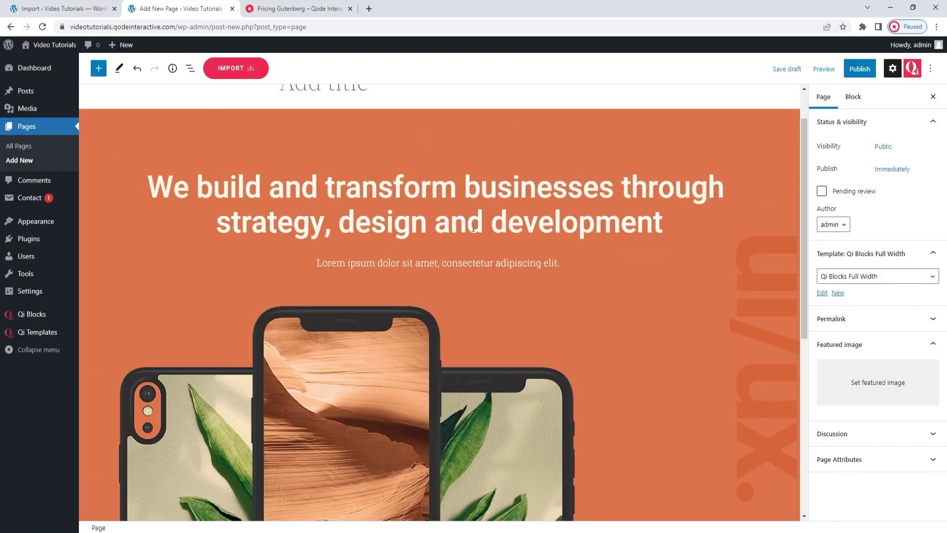
pyautogui.click(490, 243)
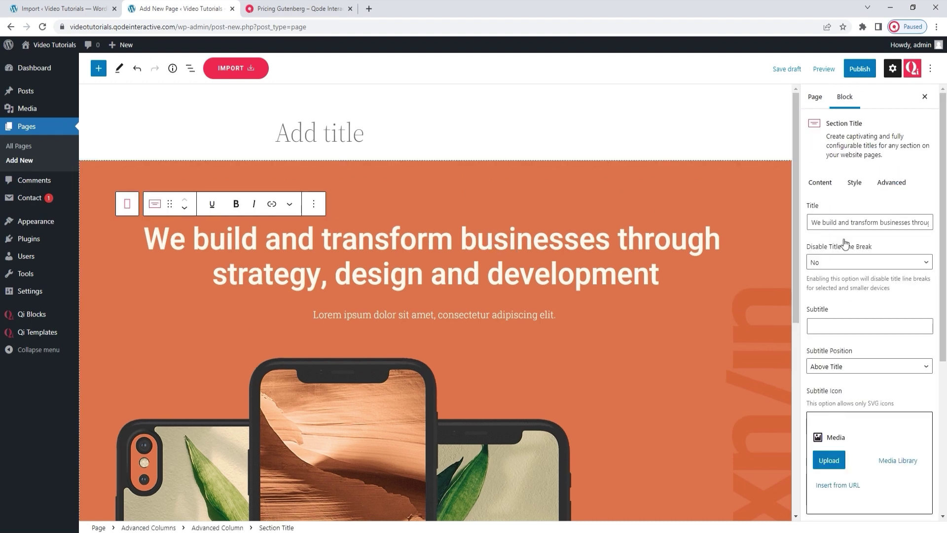
# Look through the hero heading's Title, Subtitle and Text settings while the page autosaves as a draft
pyautogui.scroll(-3, 856, 304)
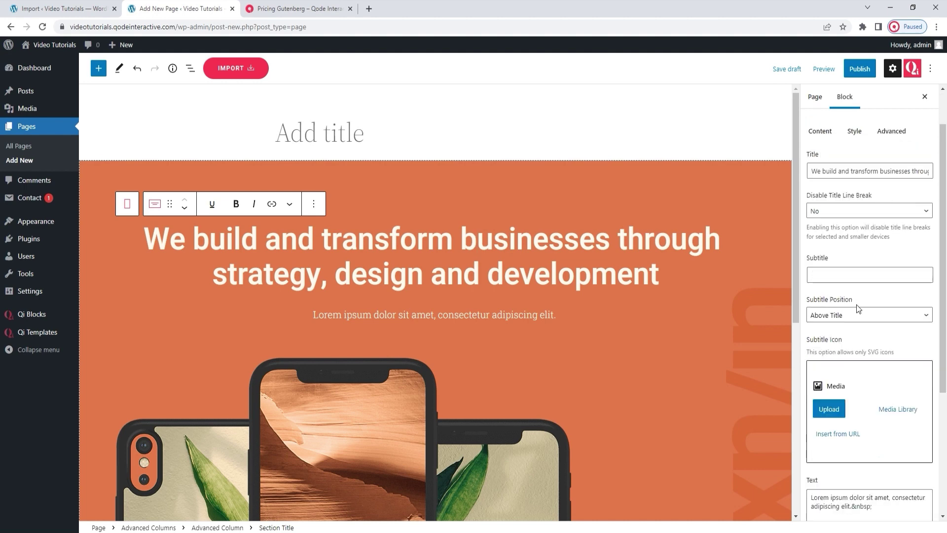
pyautogui.scroll(-1, 856, 304)
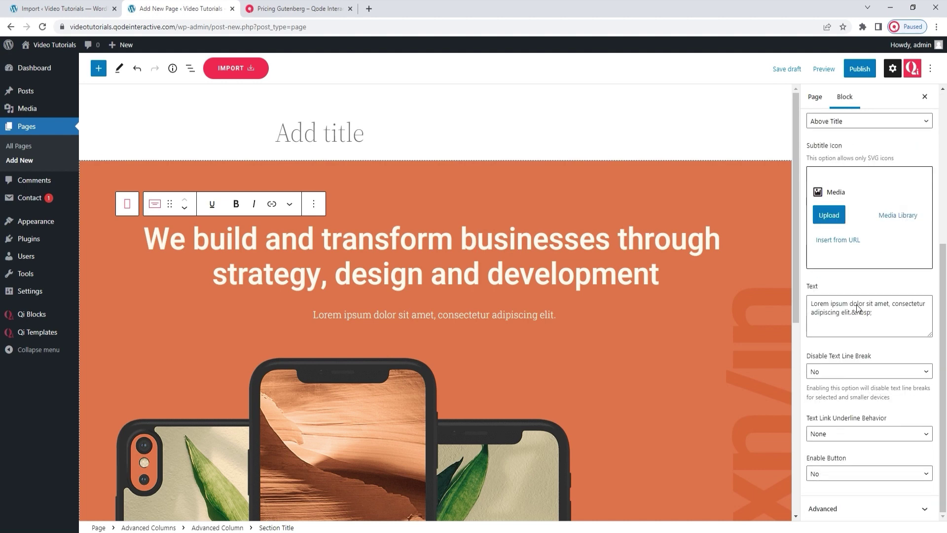
pyautogui.scroll(4, 857, 304)
pyautogui.scroll(-2, 498, 262)
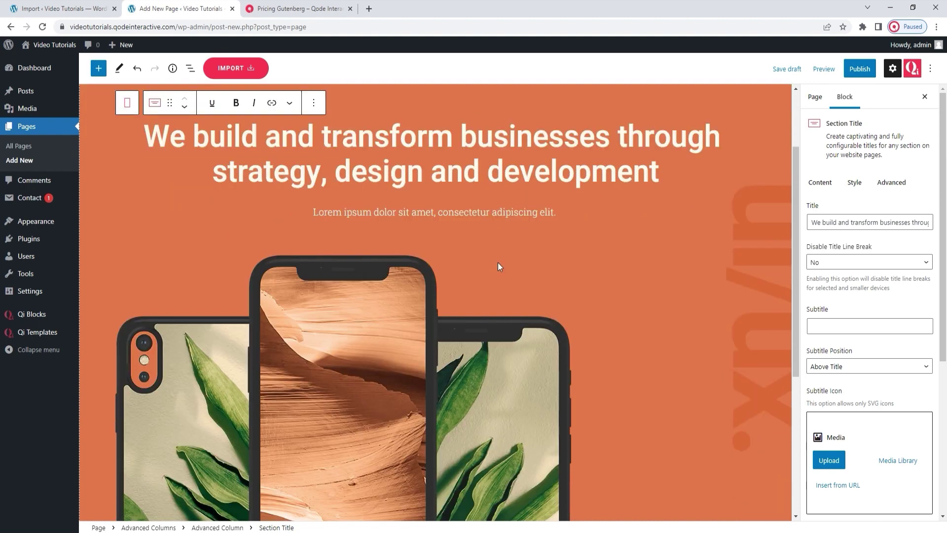
pyautogui.scroll(2, 498, 263)
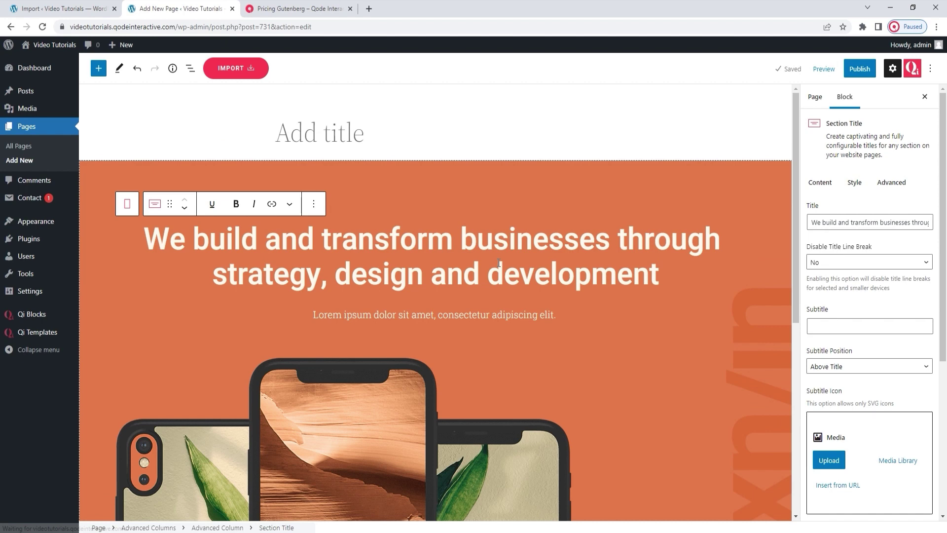
pyautogui.click(238, 71)
# Import Template 2, the About Us layout, from the Templates section
pyautogui.click(229, 126)
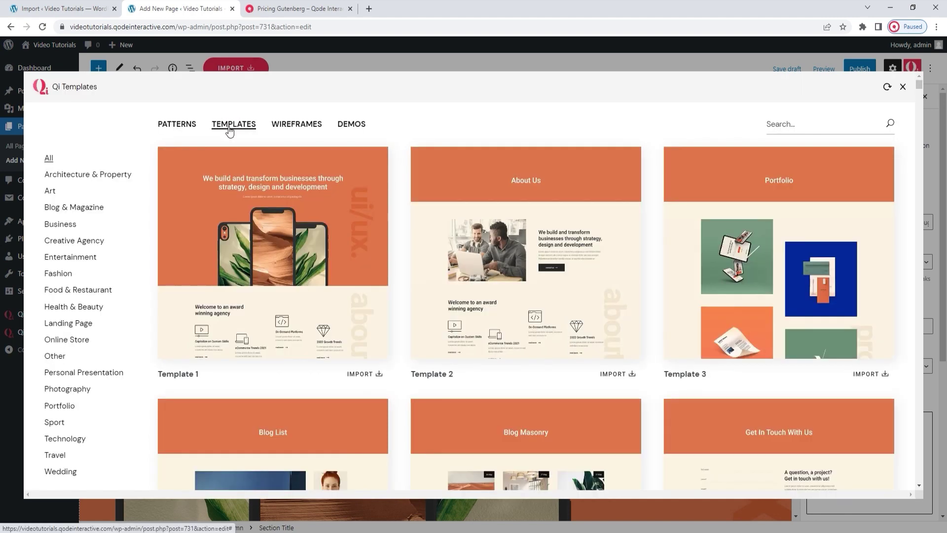
pyautogui.click(430, 192)
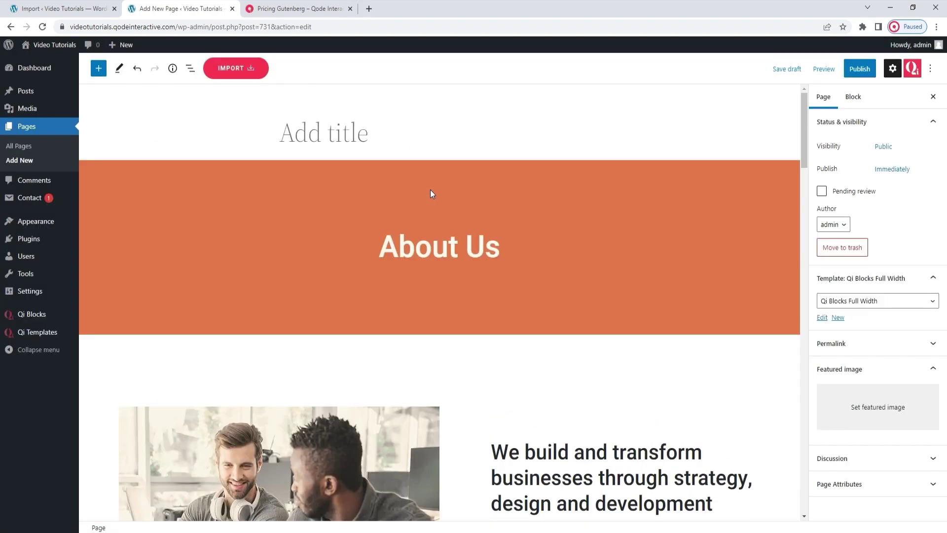
pyautogui.scroll(-8, 515, 213)
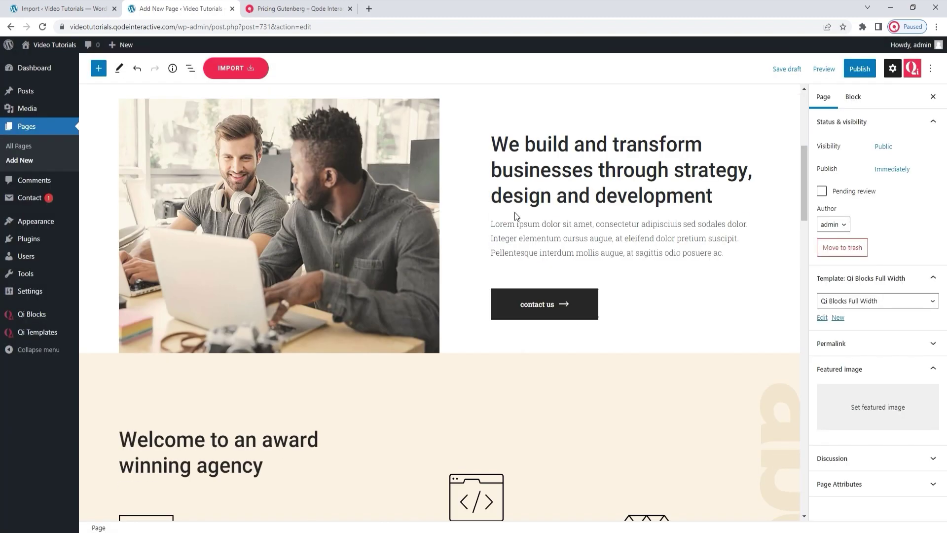
pyautogui.scroll(-3, 515, 213)
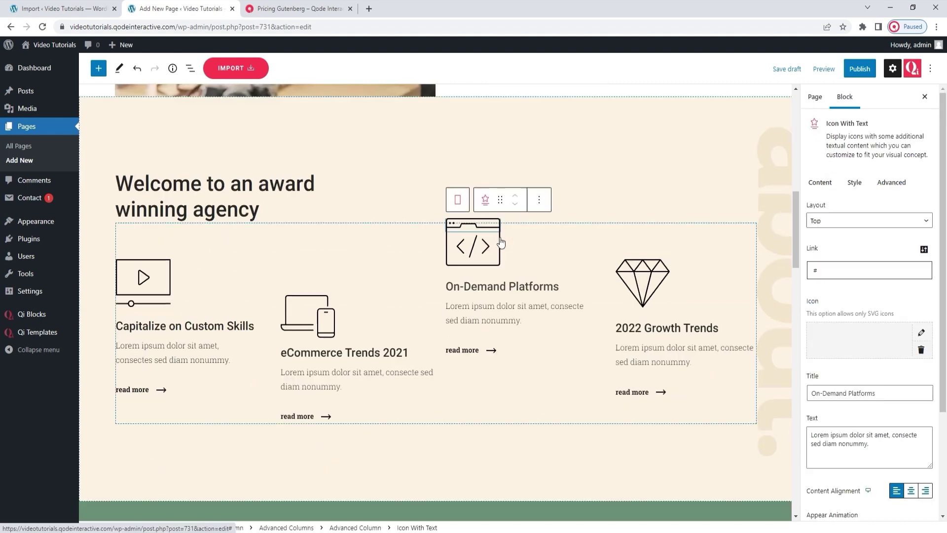
pyautogui.click(502, 241)
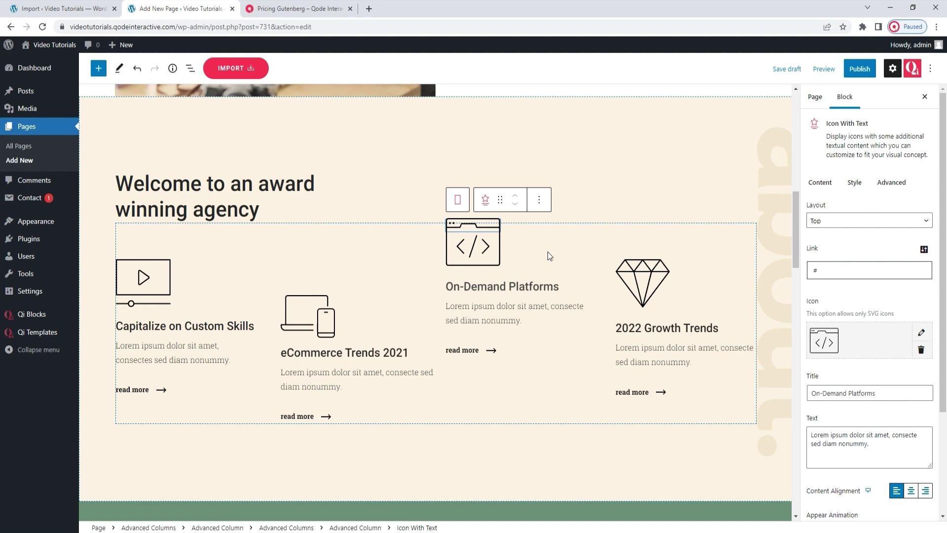
pyautogui.scroll(-5, 549, 255)
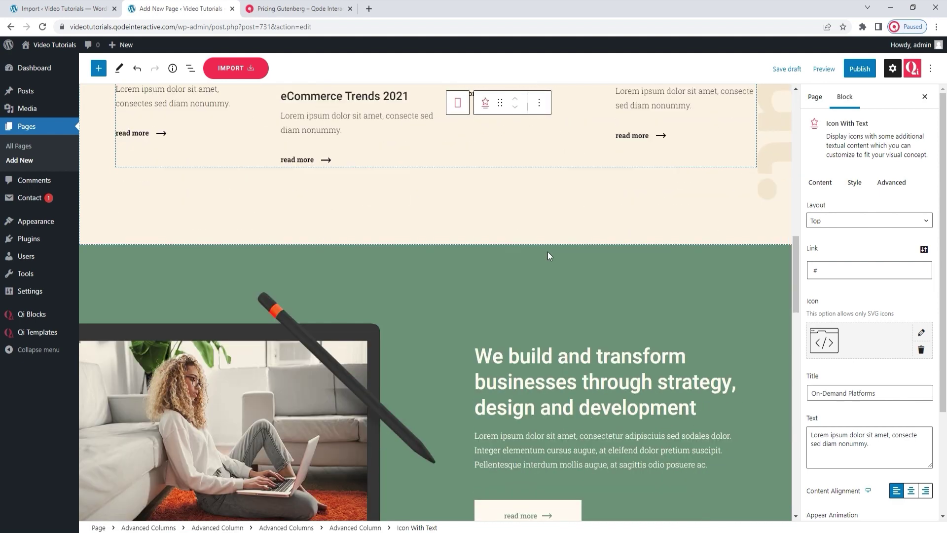
pyautogui.scroll(-2, 547, 251)
pyautogui.click(544, 257)
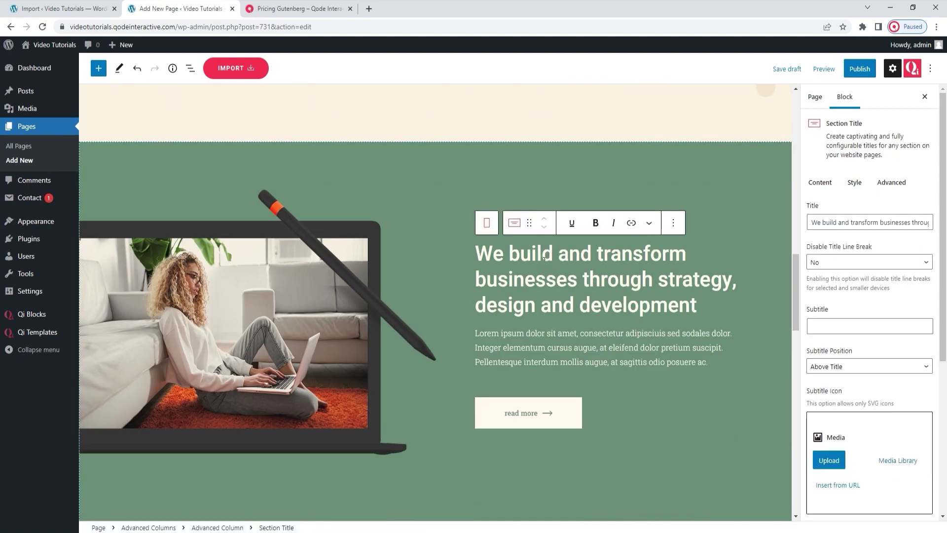
pyautogui.scroll(-1, 544, 257)
pyautogui.scroll(10, 545, 261)
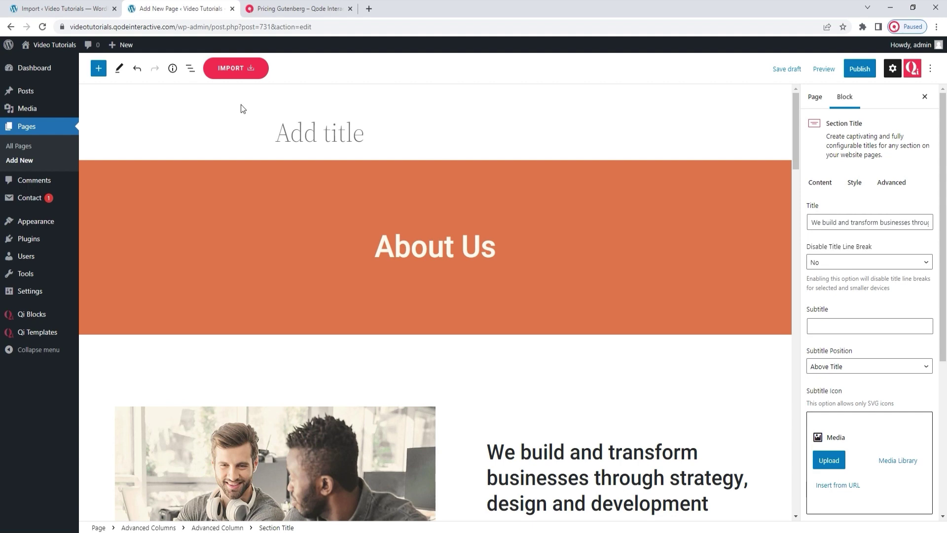
# Import Wireframe 4, the Attendance app wireframe, from the Qi Templates Wireframes section
pyautogui.click(231, 74)
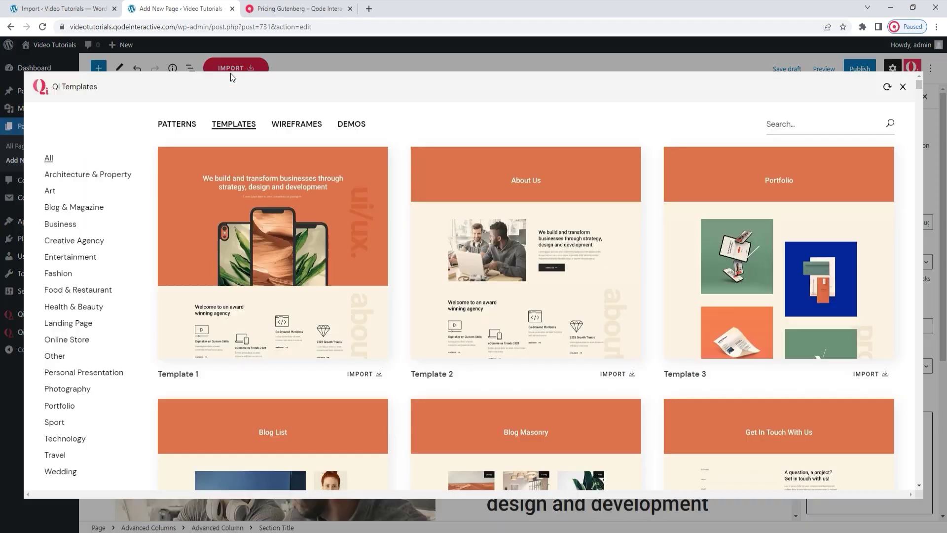
pyautogui.click(298, 129)
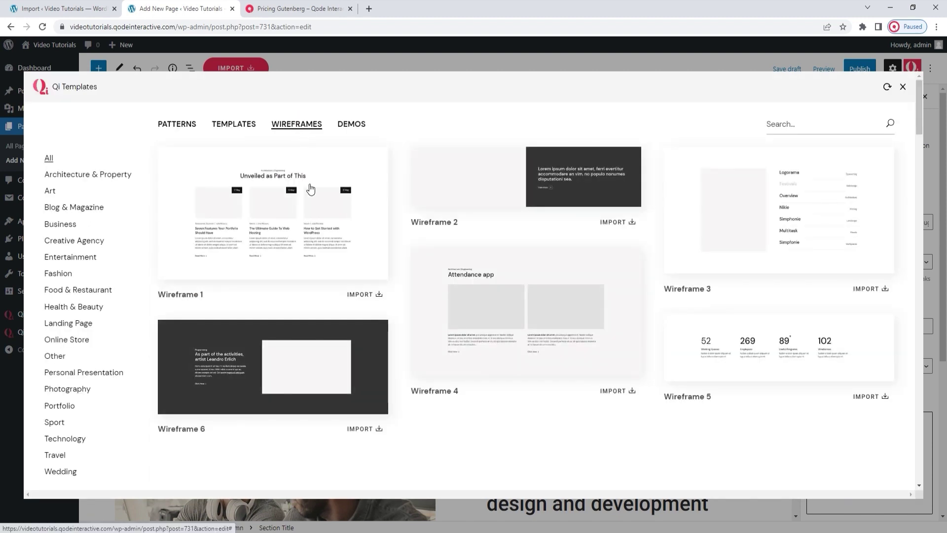
pyautogui.click(480, 267)
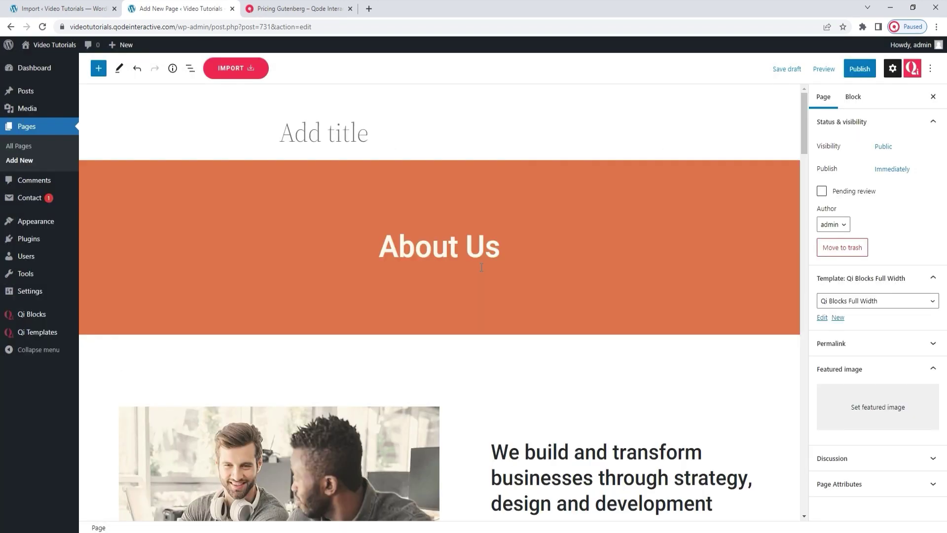
pyautogui.scroll(-10, 521, 235)
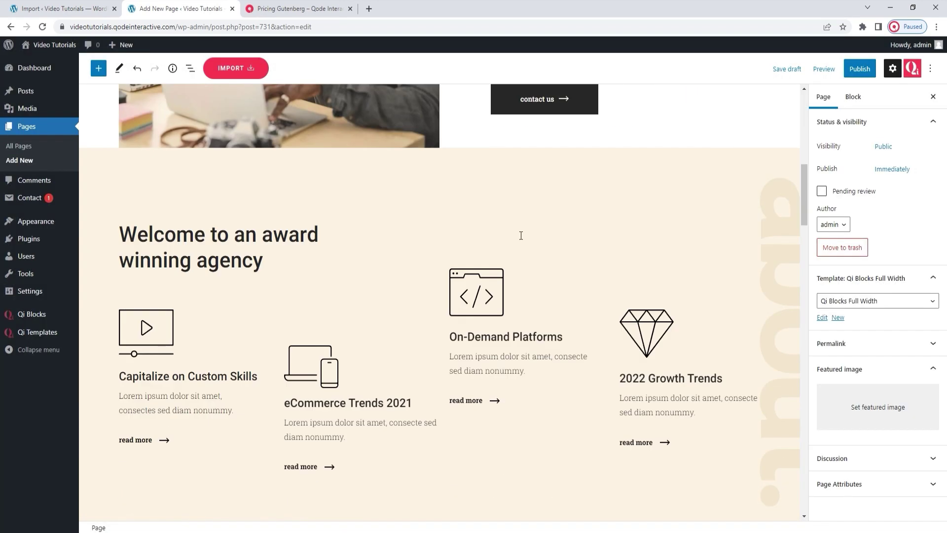
pyautogui.scroll(-20, 521, 236)
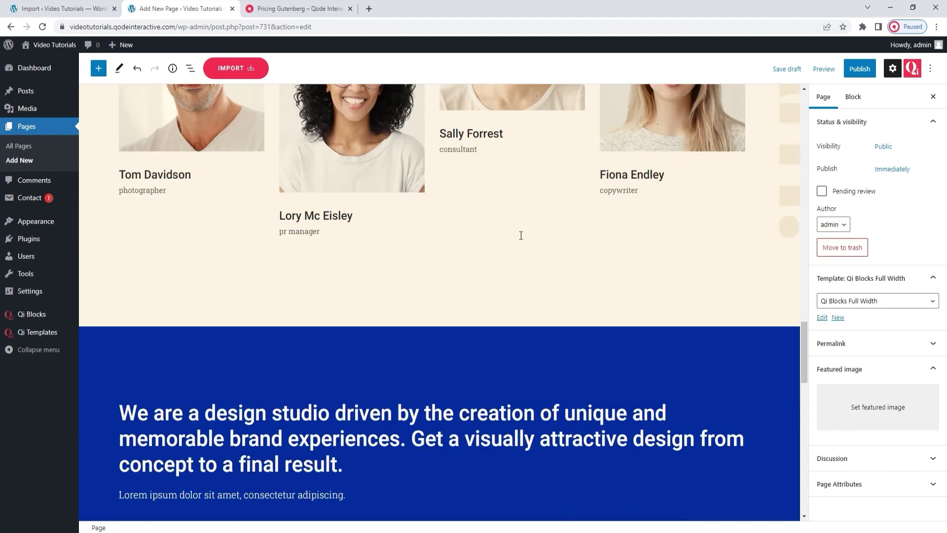
pyautogui.scroll(-12, 521, 235)
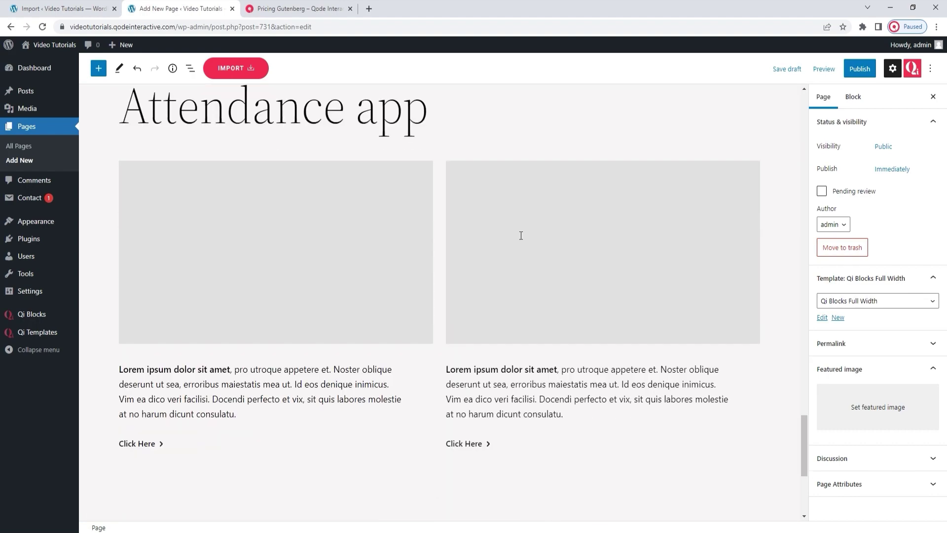
pyautogui.scroll(-2, 521, 235)
pyautogui.scroll(2, 521, 235)
pyautogui.scroll(1, 520, 240)
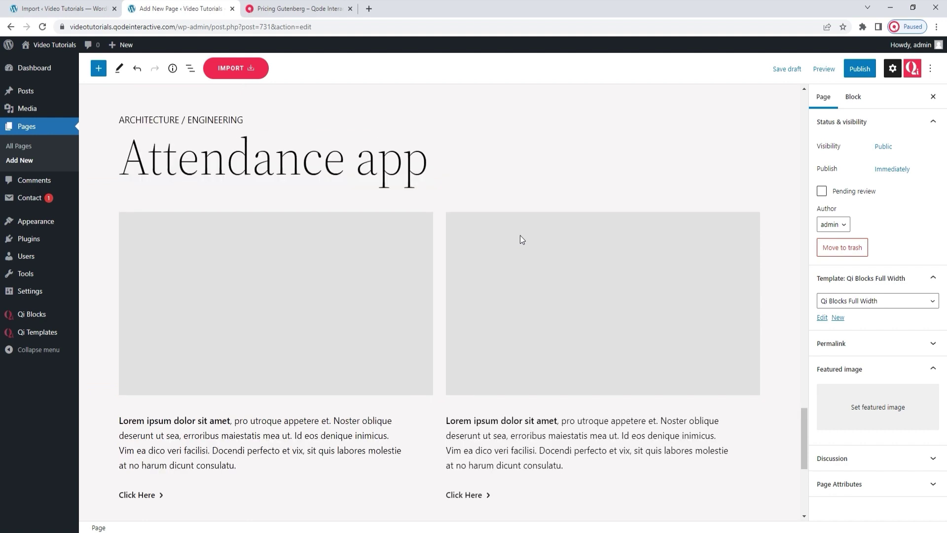
pyautogui.click(380, 247)
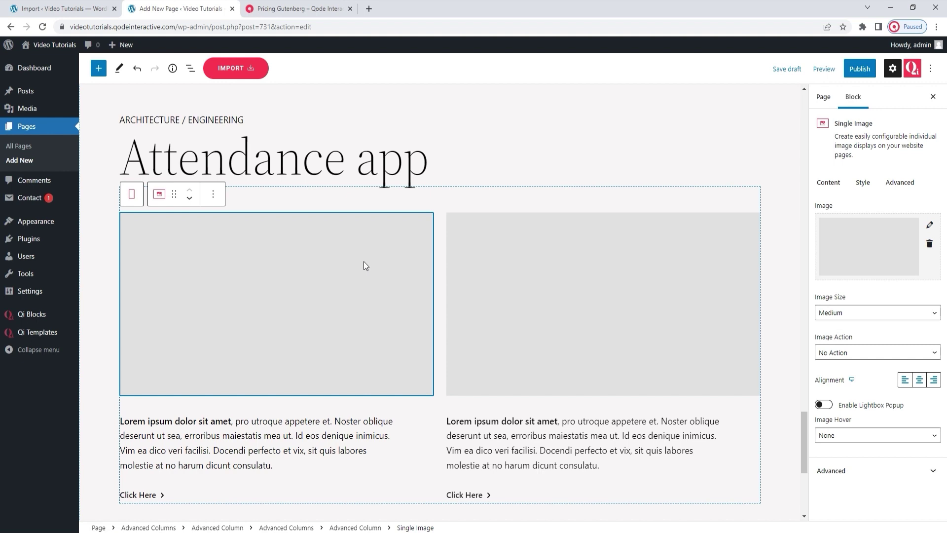
pyautogui.scroll(-1, 388, 267)
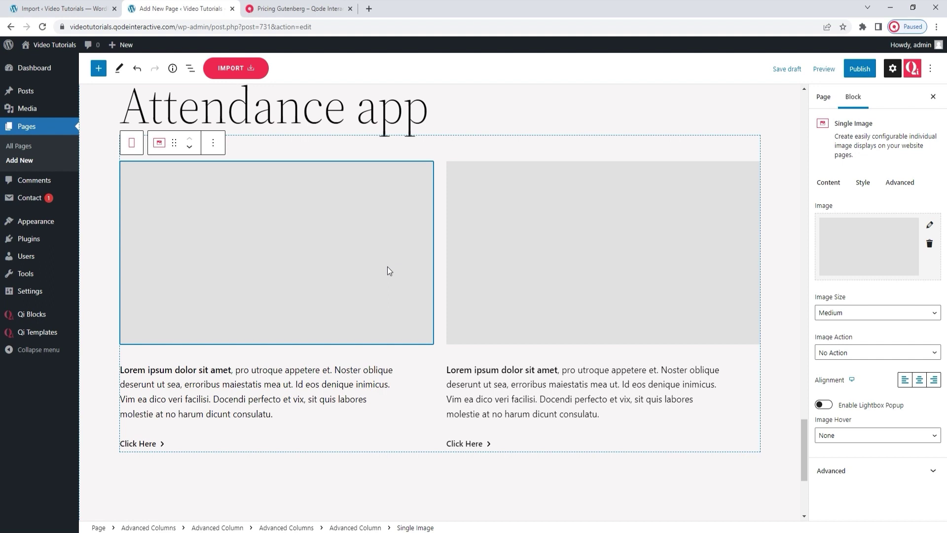
pyautogui.click(237, 67)
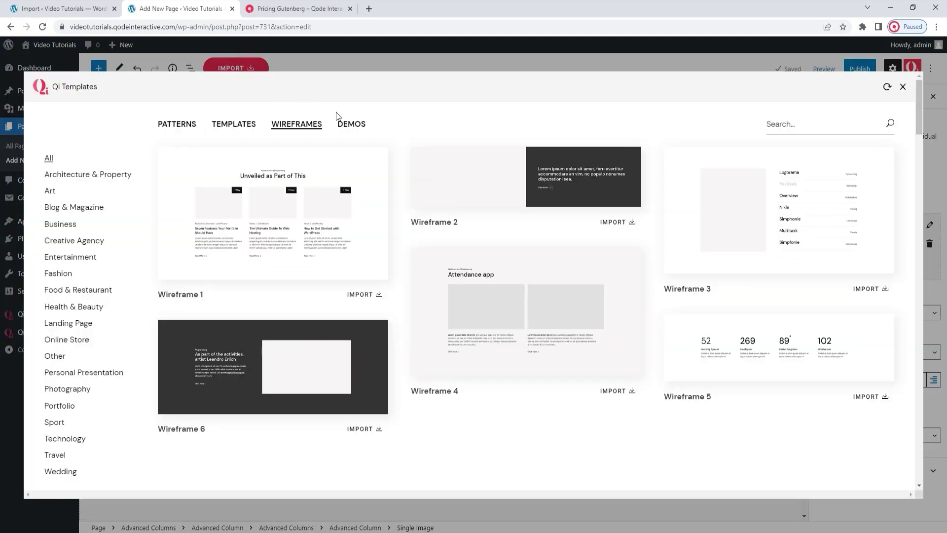
# From the Demos library section, go to the full demo import page and confirm leaving the editor
pyautogui.click(348, 125)
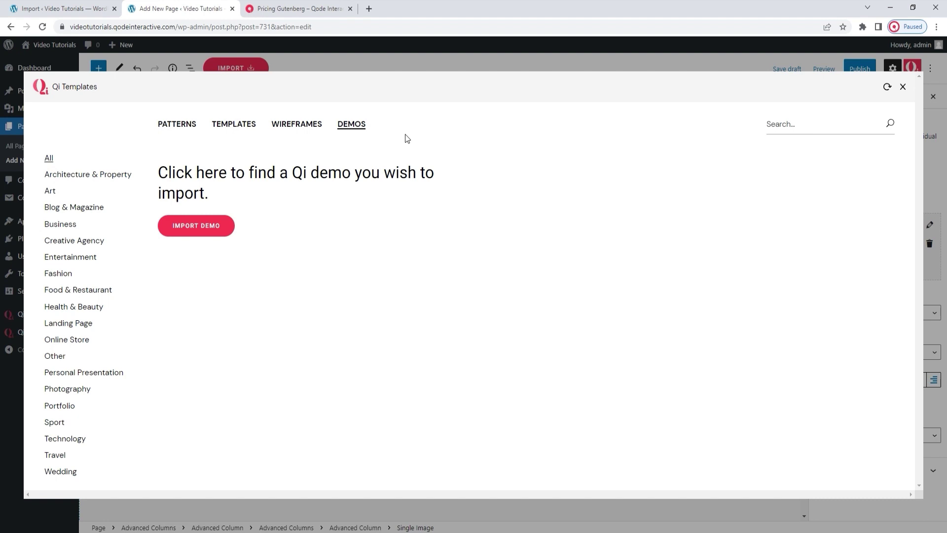
pyautogui.click(219, 227)
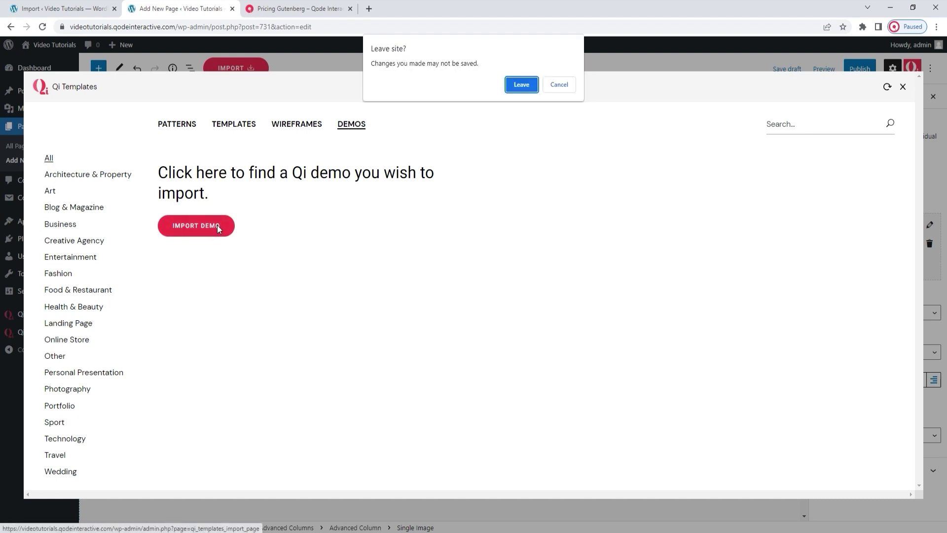
pyautogui.click(512, 88)
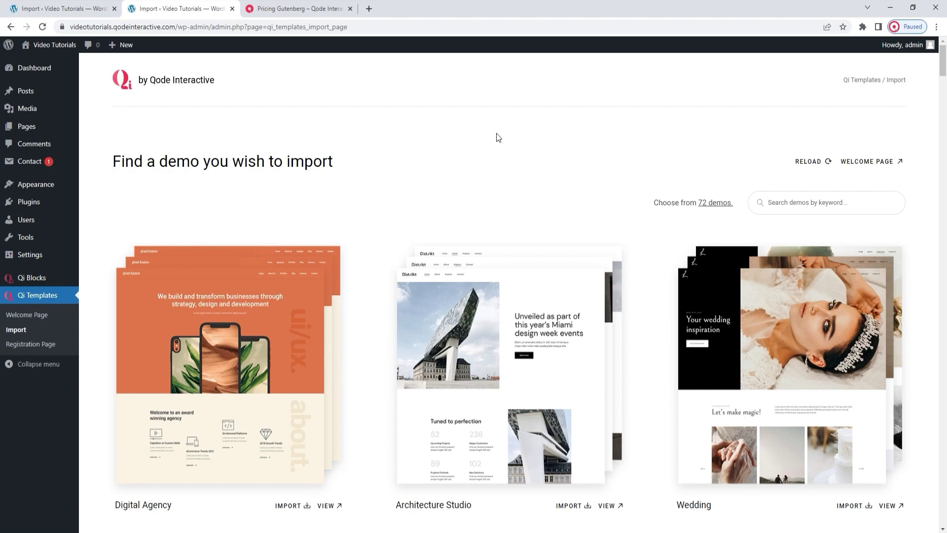
pyautogui.scroll(-8, 498, 137)
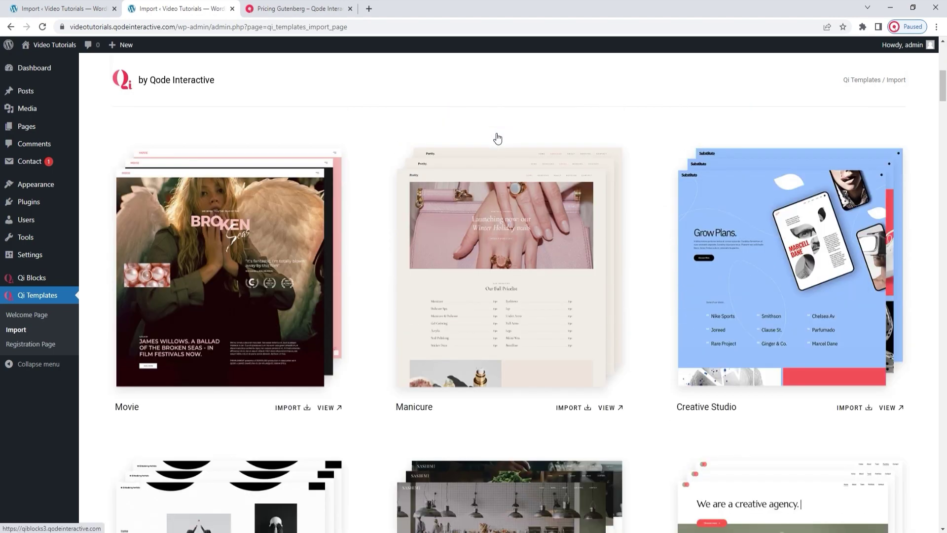
pyautogui.scroll(-6, 497, 138)
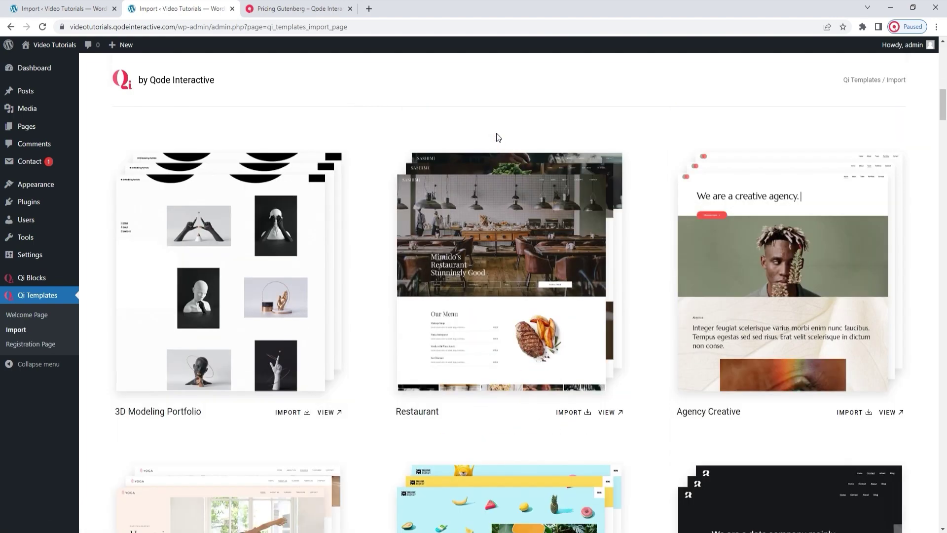
pyautogui.scroll(3, 497, 137)
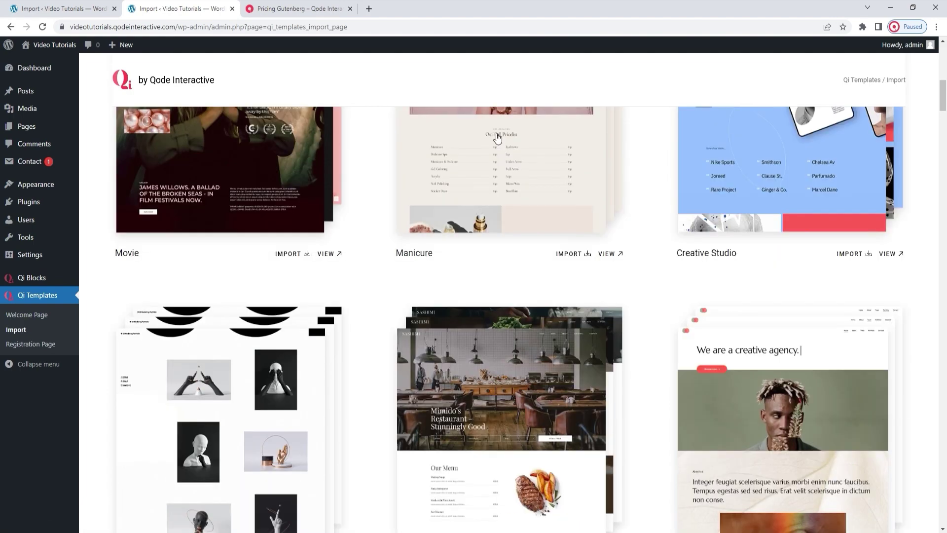
pyautogui.scroll(2, 497, 133)
pyautogui.scroll(8, 497, 138)
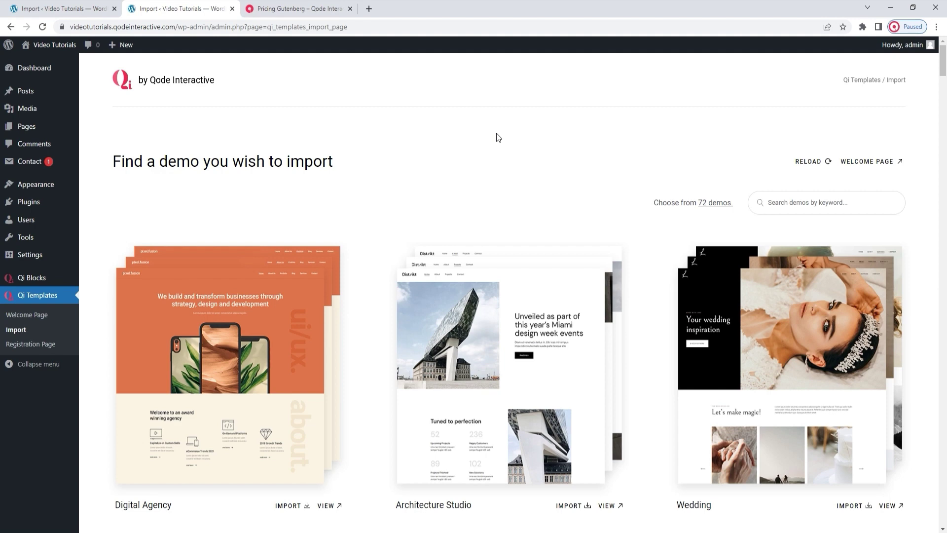
# Go back from the Gutenberg pricing tab to the qi-templates page and scroll it to the footer
pyautogui.click(330, 7)
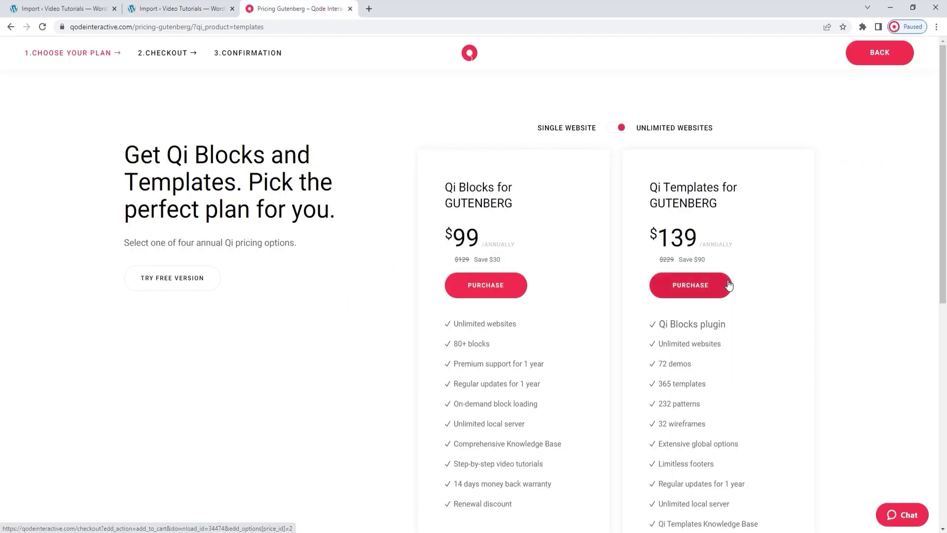
pyautogui.click(10, 27)
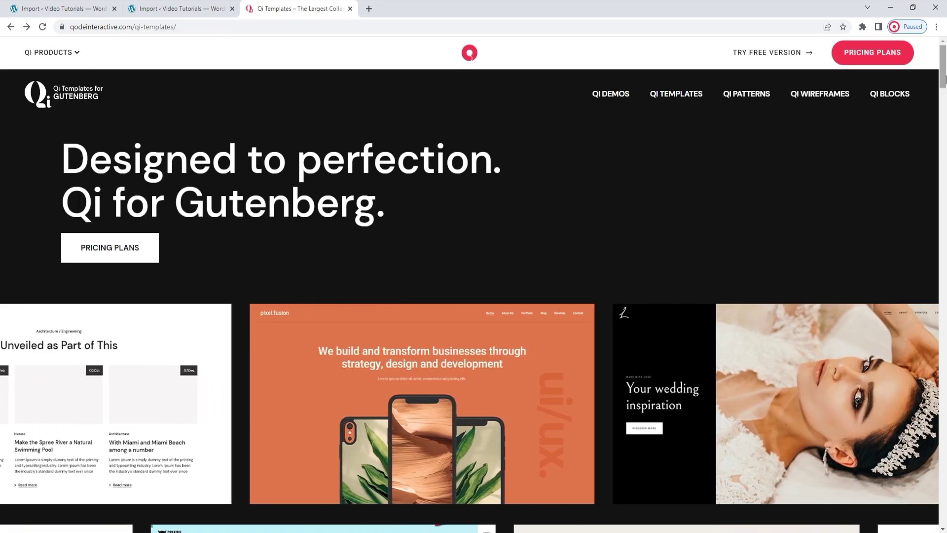
pyautogui.scroll(-4, 943, 95)
pyautogui.moveTo(942, 95); pyautogui.dragTo(944, 184)
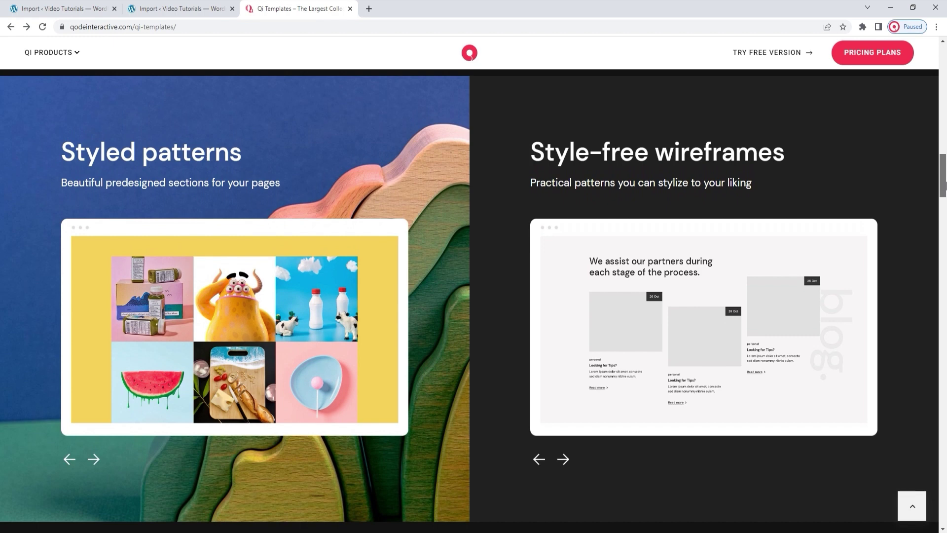
pyautogui.moveTo(944, 184); pyautogui.dragTo(945, 355)
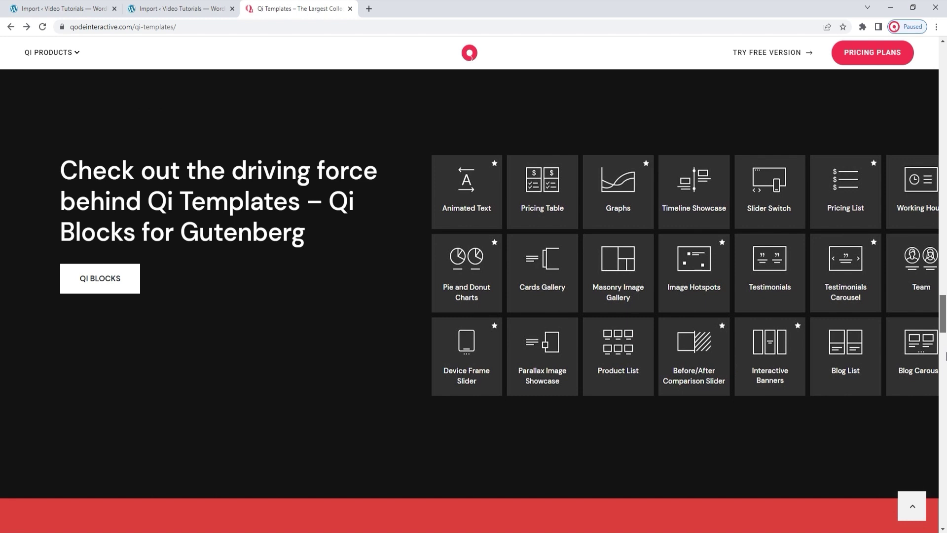
pyautogui.moveTo(946, 355); pyautogui.dragTo(945, 392)
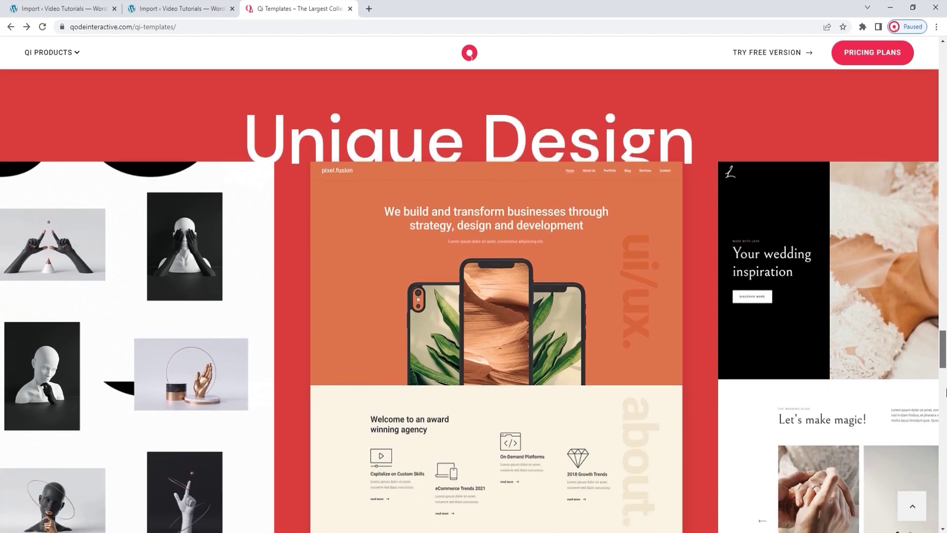
pyautogui.moveTo(945, 392); pyautogui.dragTo(945, 469)
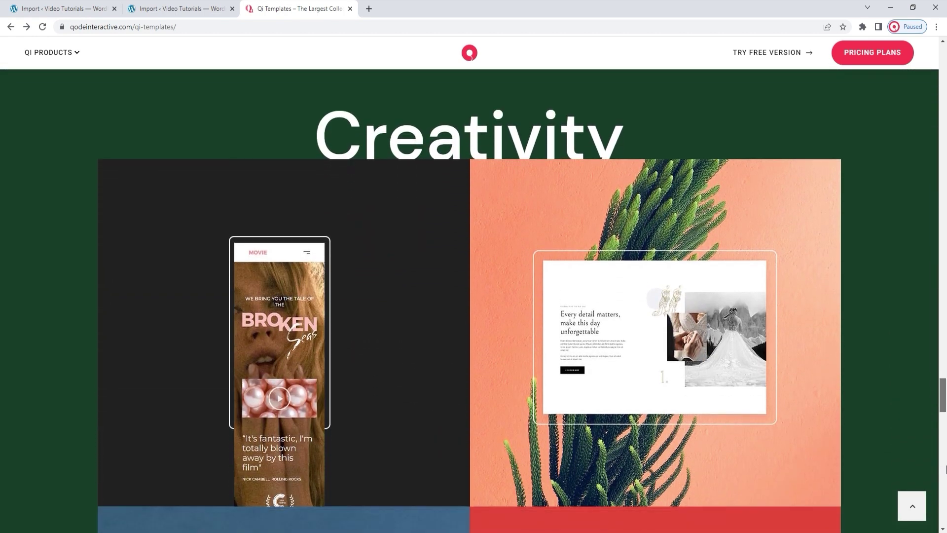
pyautogui.moveTo(946, 470); pyautogui.dragTo(945, 523)
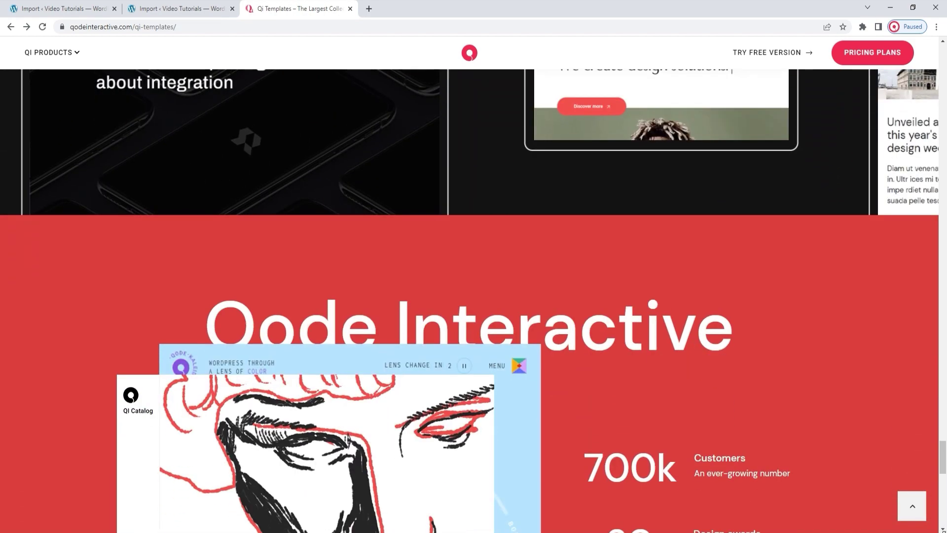
pyautogui.moveTo(945, 487); pyautogui.dragTo(945, 521)
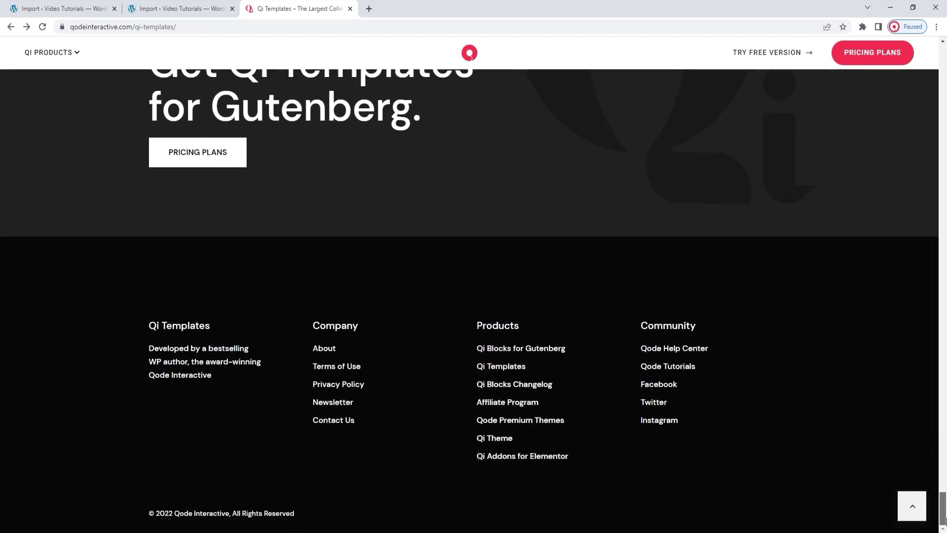